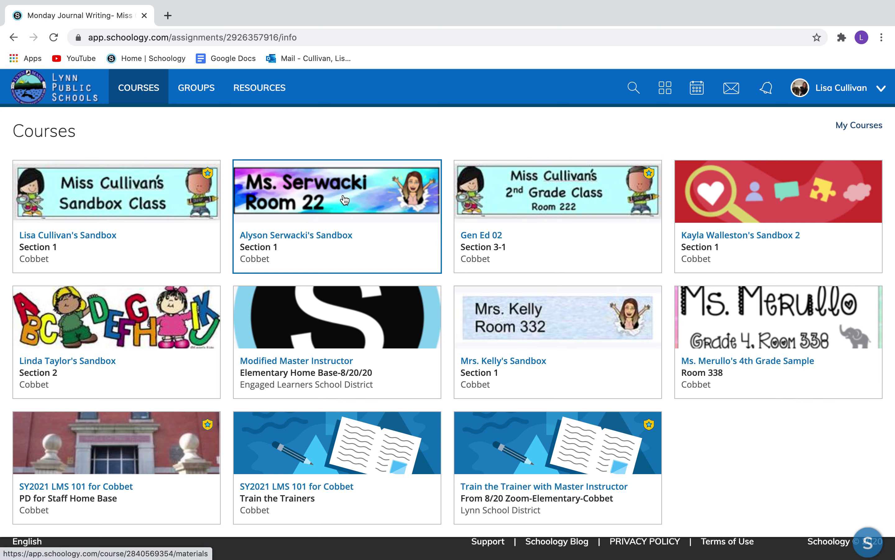
Step: Open the Room 22 sandbox course card from the Courses page
{"action": "left_click", "coordinate": [336, 206]}
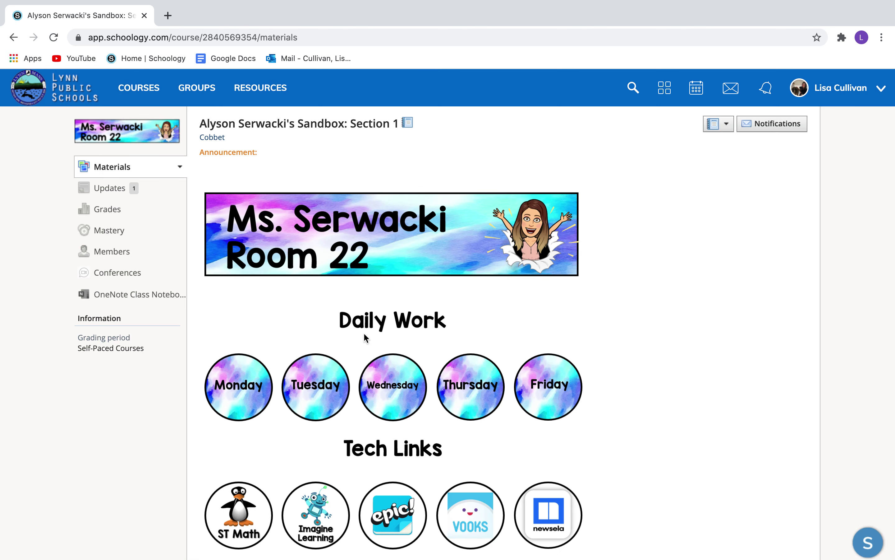
Step: Go to the Tuesday Daily Work ELA folder and open the Monday Journal Writing assignment
{"action": "left_click", "coordinate": [332, 386]}
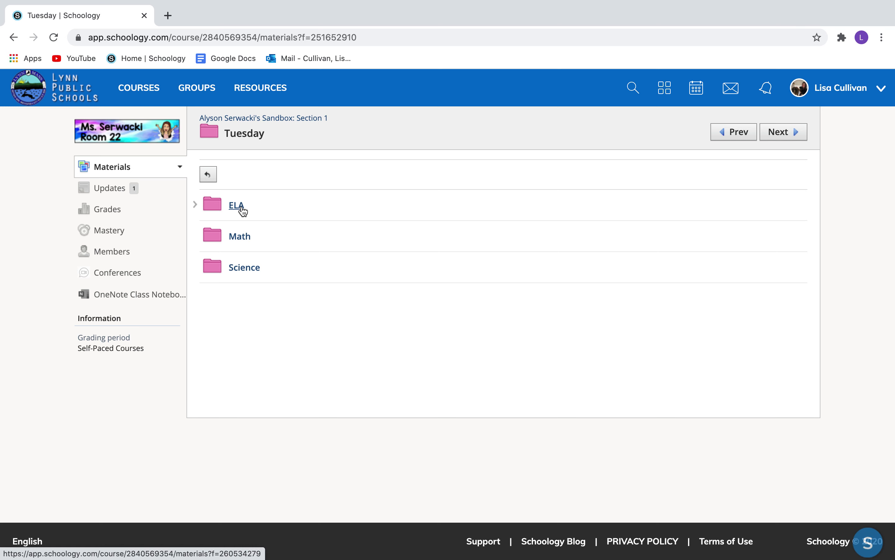
{"action": "left_click", "coordinate": [234, 208]}
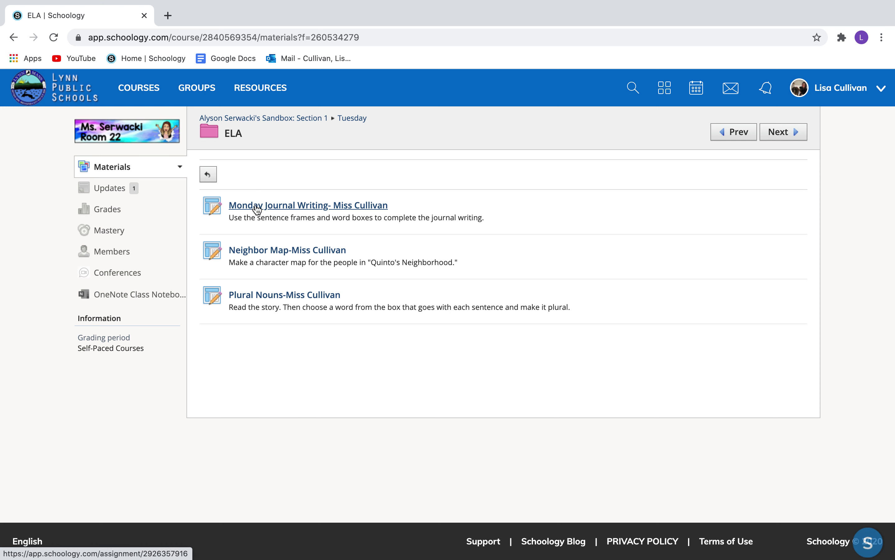
{"action": "left_click", "coordinate": [269, 205]}
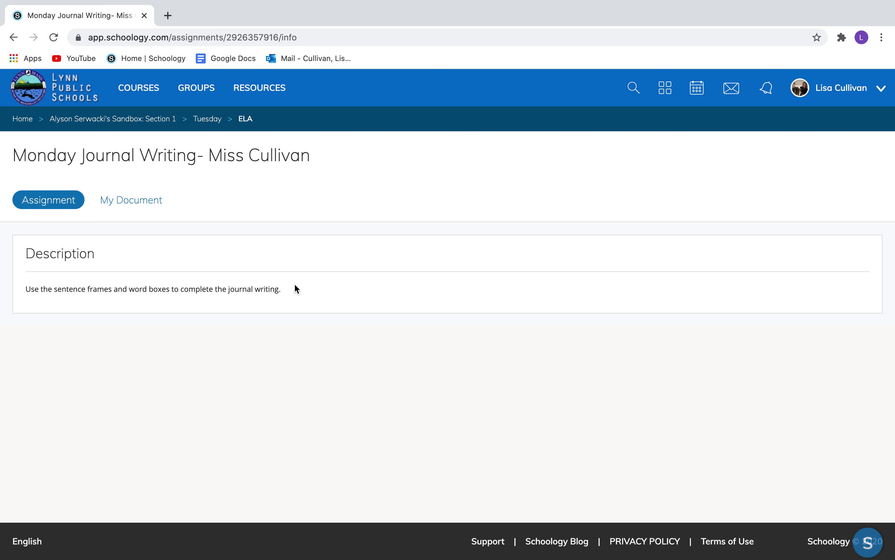
Step: Switch to the My Document view and scroll down to load the slide preview
{"action": "left_click", "coordinate": [149, 199]}
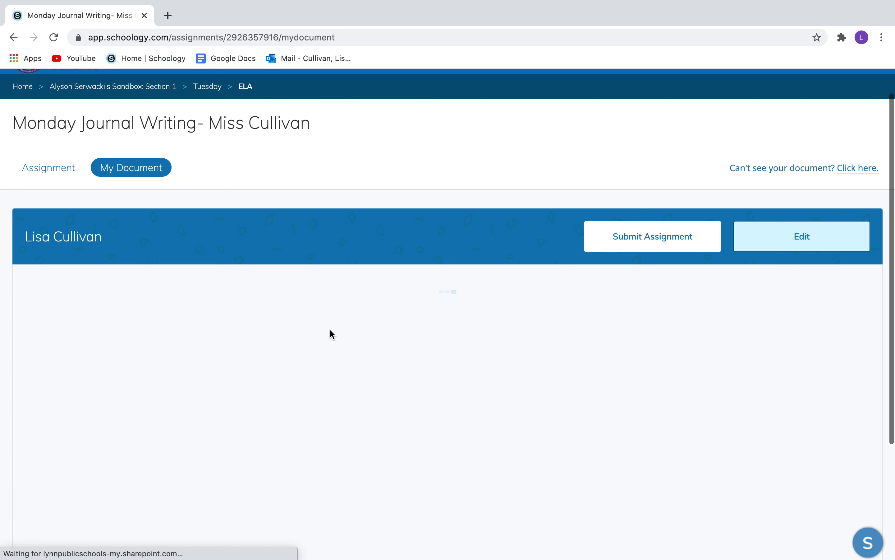
{"action": "scroll", "coordinate": [330, 330], "scroll_direction": "down", "scroll_amount": 4}
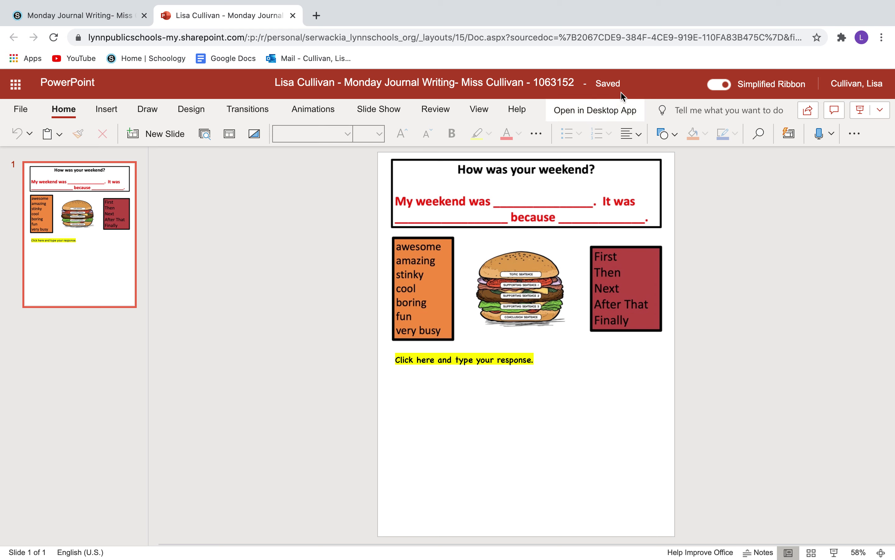
Step: Open the journal slide for editing in PowerPoint Online in a new tab
{"action": "mouse_move", "coordinate": [602, 78]}
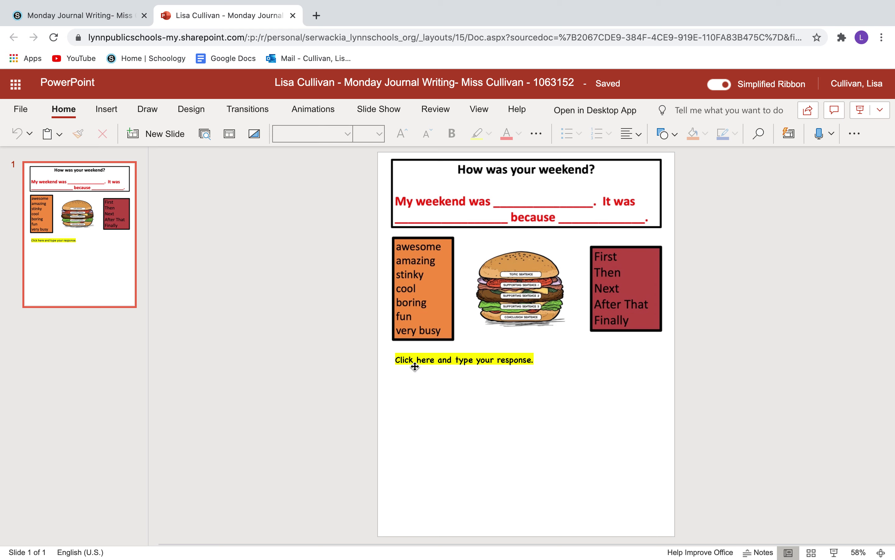
Step: Replace the response placeholder with 'My weekend was awesome. It was awesome because I got to spend time with my family.'
{"action": "left_click", "coordinate": [533, 359]}
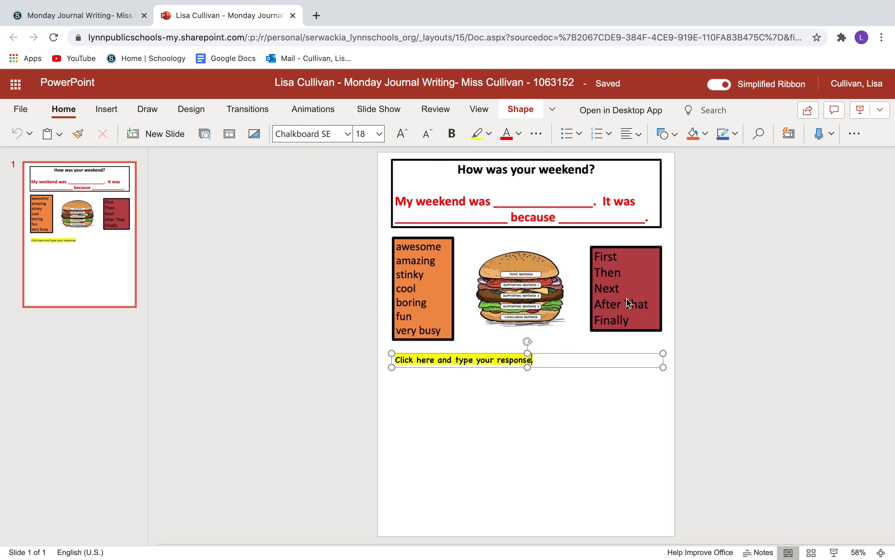
{"action": "key", "text": "BackSpace"}
{"action": "key", "text": "BackSpace"}
{"action": "key", "text": "BackSpace"}
{"action": "key", "text": "BackSpace"}
{"action": "key", "text": "BackSpace"}
{"action": "key", "text": "BackSpace"}
{"action": "key", "text": "BackSpace"}
{"action": "key", "text": "BackSpace"}
{"action": "key", "text": "BackSpace"}
{"action": "key", "text": "BackSpace"}
{"action": "key", "text": "BackSpace"}
{"action": "key", "text": "BackSpace"}
{"action": "key", "text": "BackSpace"}
{"action": "key", "text": "BackSpace"}
{"action": "key", "text": "BackSpace"}
{"action": "key", "text": "BackSpace"}
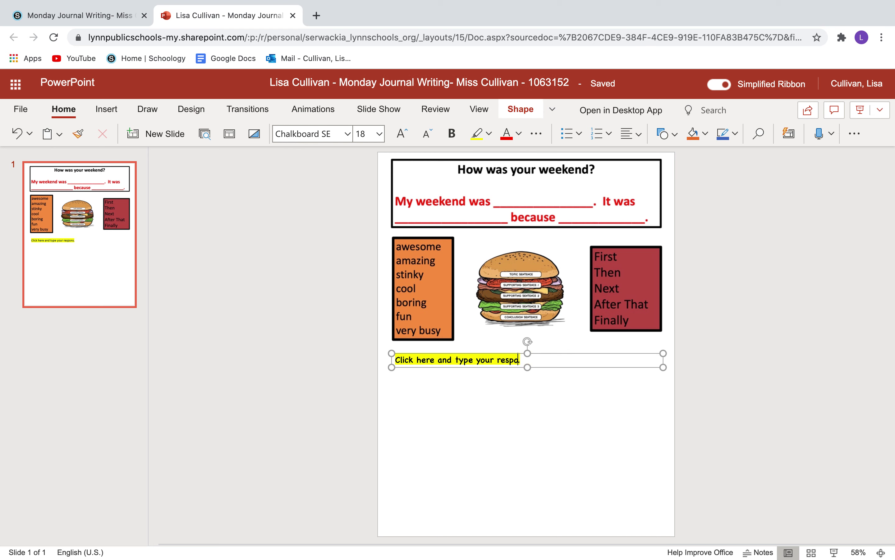
{"action": "key", "text": "BackSpace"}
{"action": "key", "text": "BackSpace"}
{"action": "key", "text": "BackSpace"}
{"action": "key", "text": "BackSpace"}
{"action": "key", "text": "BackSpace"}
{"action": "key", "text": "BackSpace"}
{"action": "key", "text": "BackSpace"}
{"action": "key", "text": "BackSpace"}
{"action": "key", "text": "BackSpace"}
{"action": "key", "text": "BackSpace"}
{"action": "key", "text": "BackSpace"}
{"action": "key", "text": "BackSpace"}
{"action": "key", "text": "BackSpace"}
{"action": "key", "text": "BackSpace"}
{"action": "key", "text": "BackSpace"}
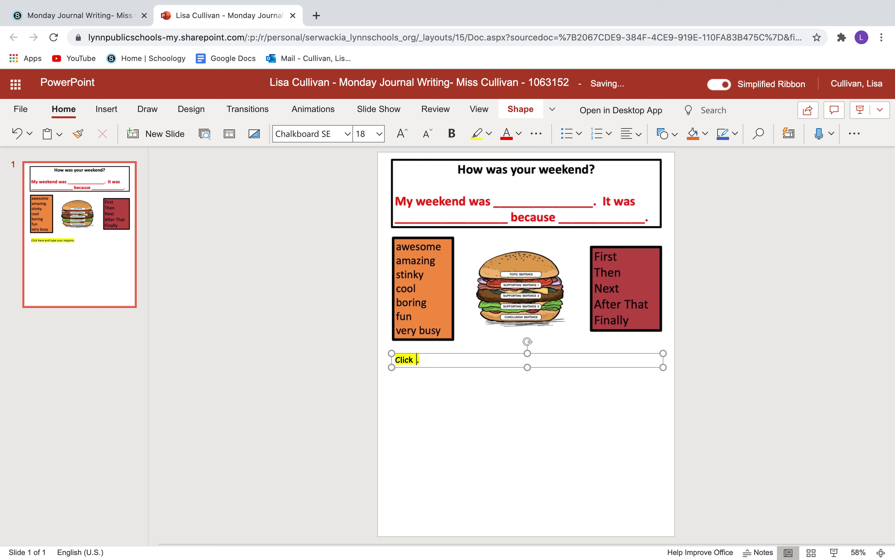
{"action": "key", "text": "BackSpace"}
{"action": "type", "text": "My weekend w"}
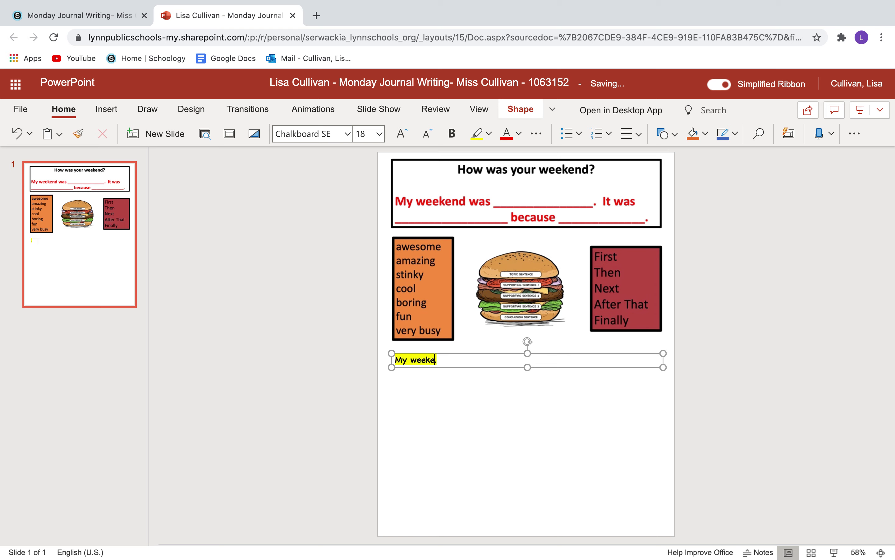
{"action": "type", "text": "as awe"}
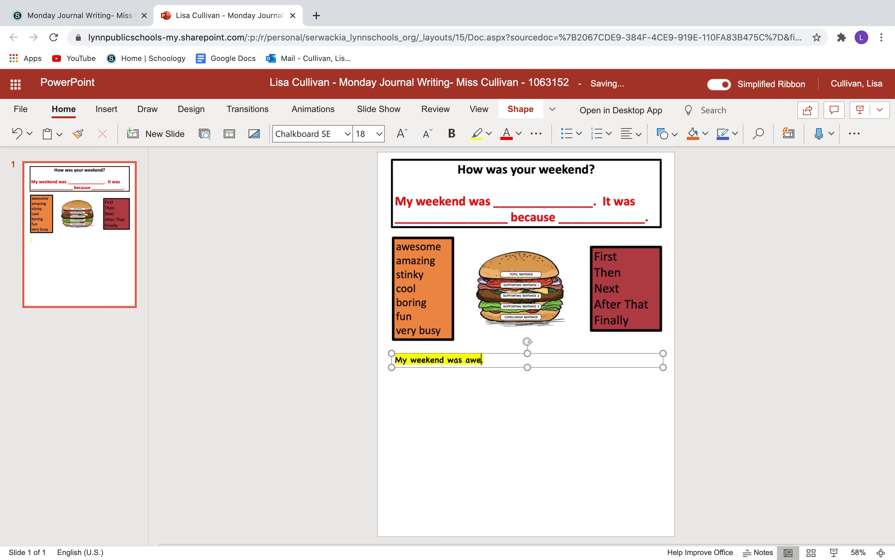
{"action": "type", "text": "some.  I"}
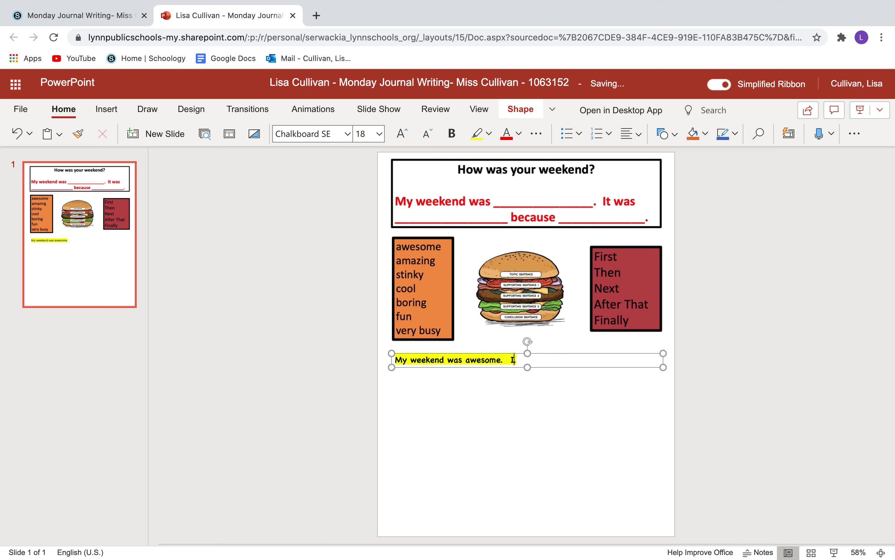
{"action": "type", "text": "t was awes"}
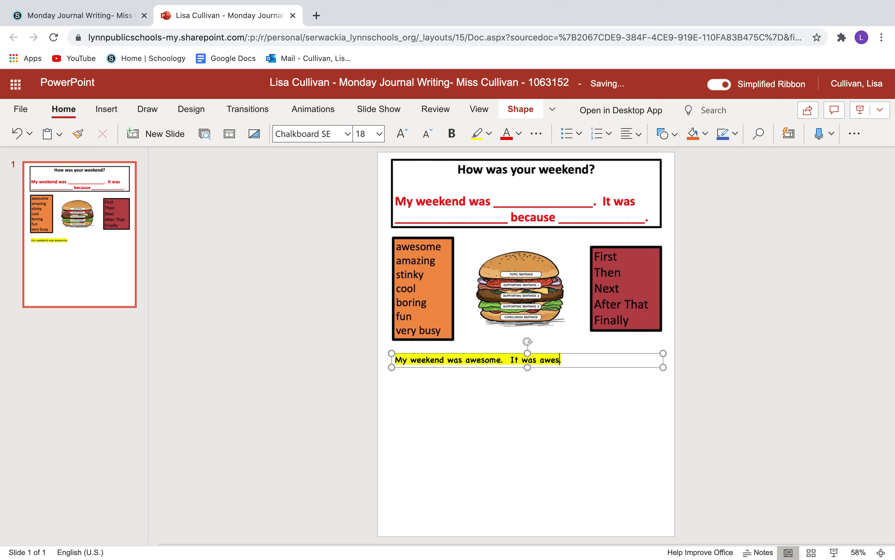
{"action": "type", "text": "ome because I "}
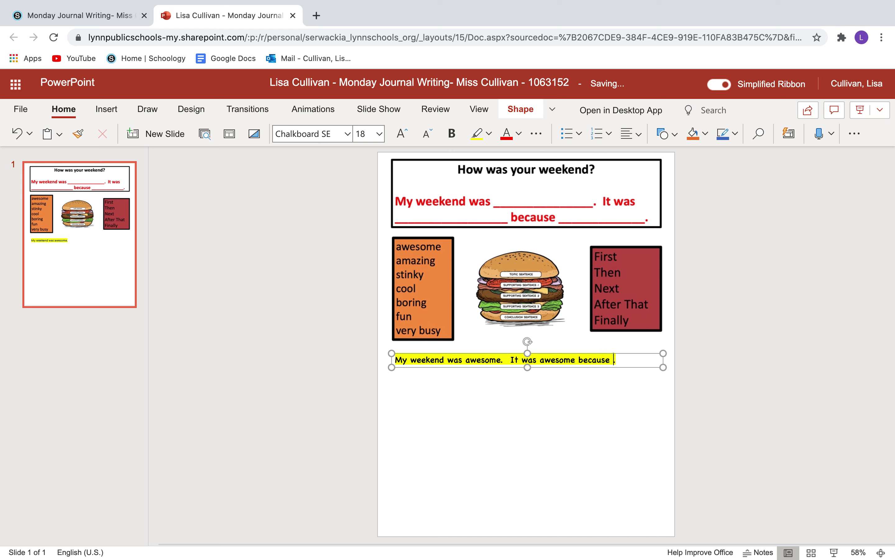
{"action": "type", "text": "got to spend time w"}
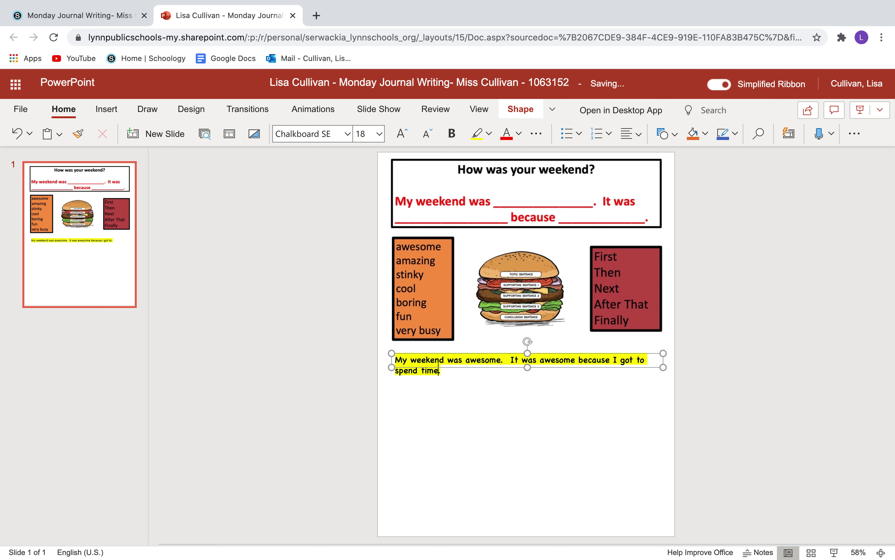
{"action": "type", "text": "ith my fami"}
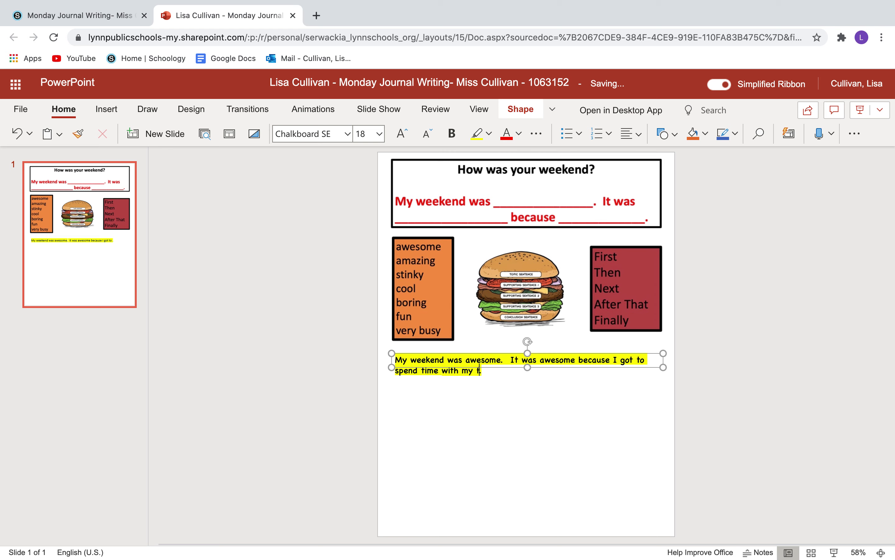
{"action": "type", "text": "ly. "}
{"action": "type", "text": "I love sp"}
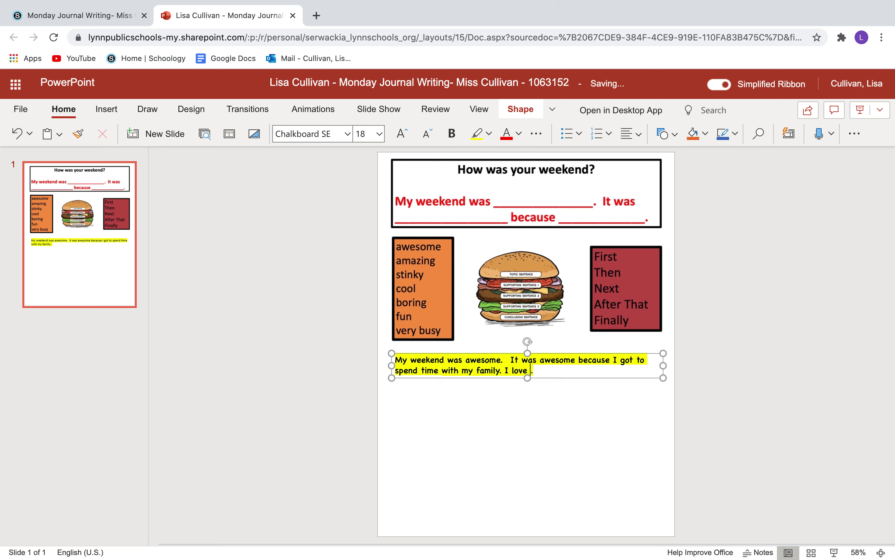
{"action": "type", "text": "ending time wi"}
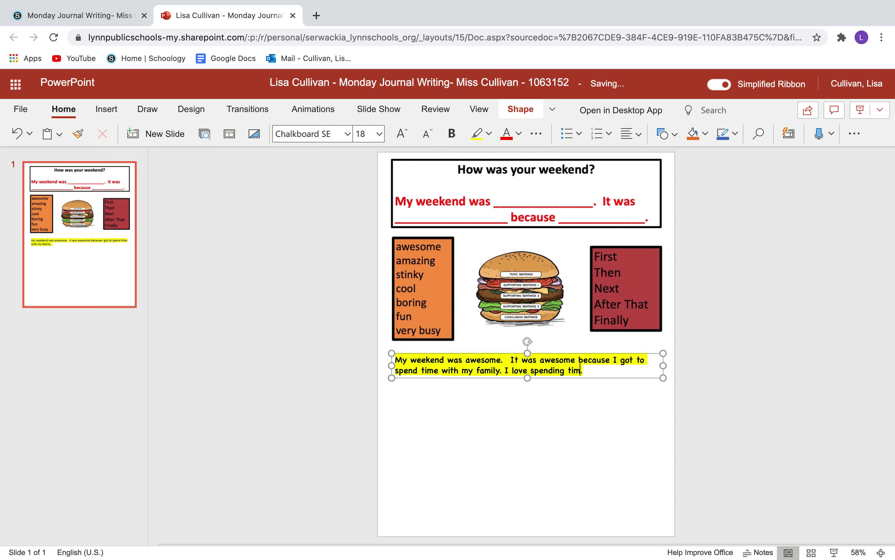
{"action": "type", "text": "th my famil"}
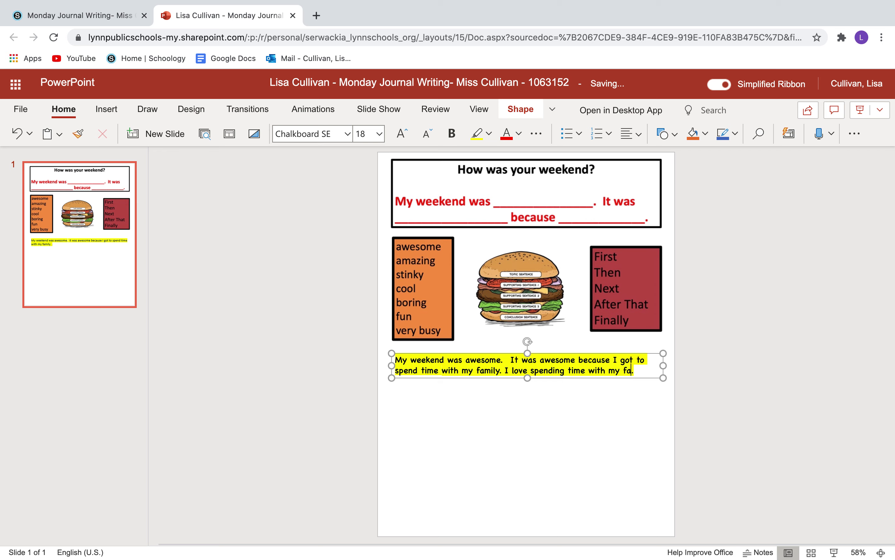
{"action": "type", "text": "y.  We "}
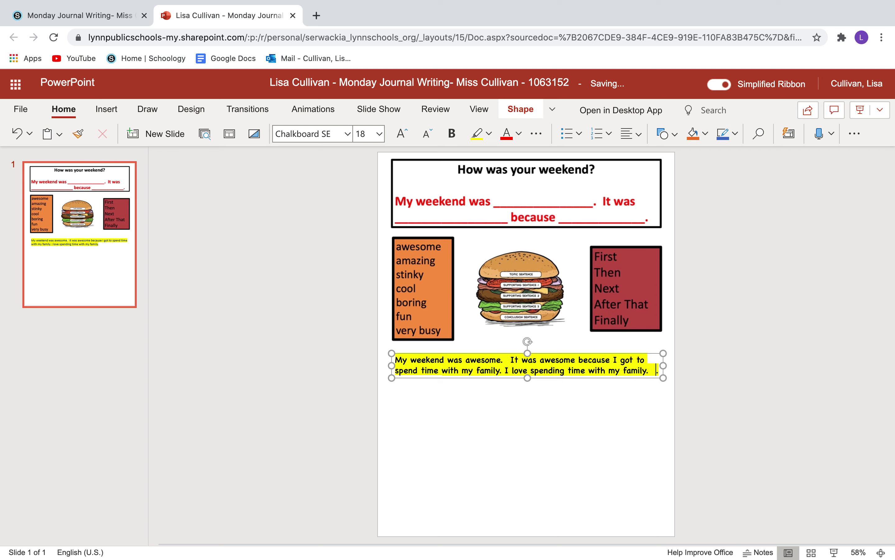
{"action": "type", "text": "had "}
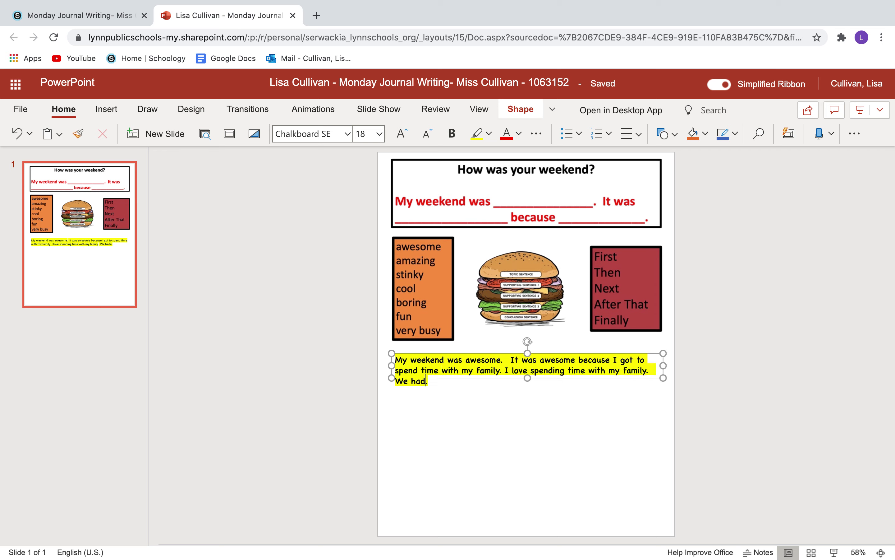
{"action": "type", "text": "a cookout"}
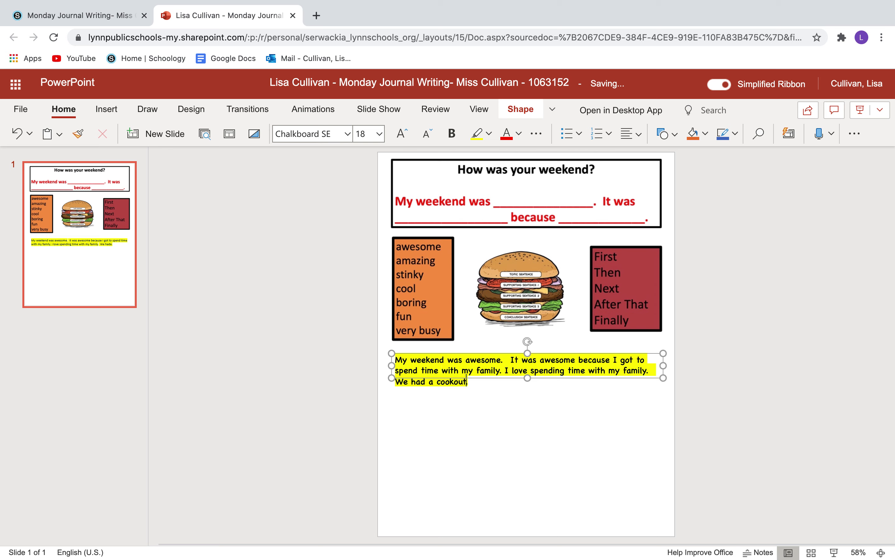
{"action": "type", "text": " and played s"}
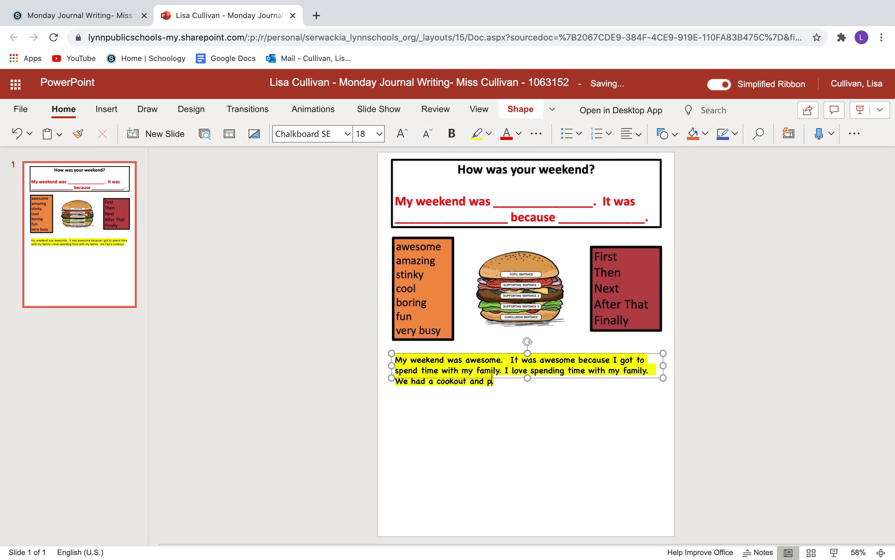
{"action": "type", "text": "ome ga"}
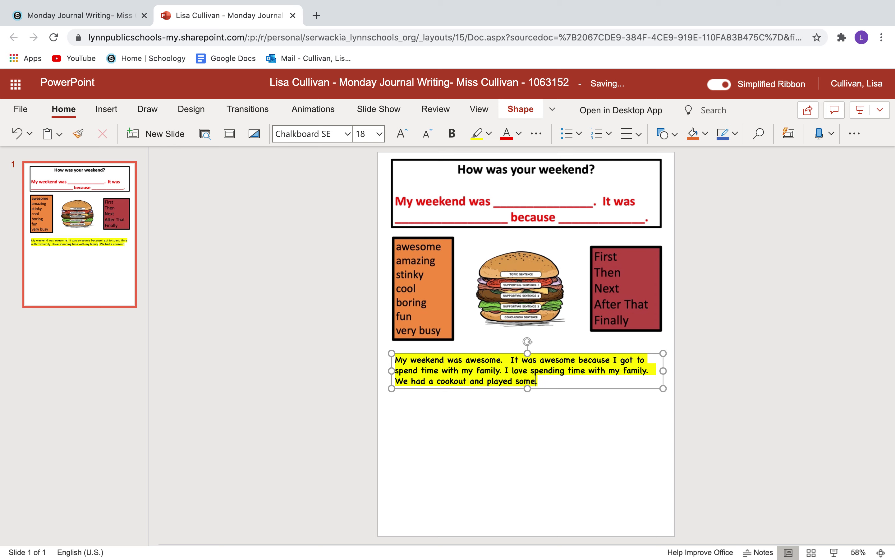
Step: Finish the sentence with 'games' and add 'It was nice to be together. That's why my weekend was awesome.'
{"action": "key", "text": "BackSpace"}
{"action": "type", "text": "games"}
{"action": "key", "text": "Right"}
{"action": "type", "text": "It was nice"}
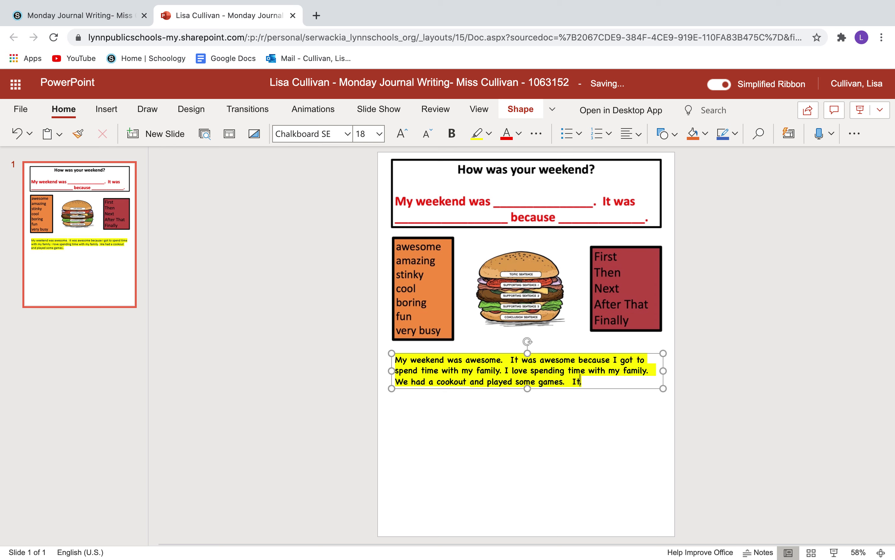
{"action": "type", "text": " to"}
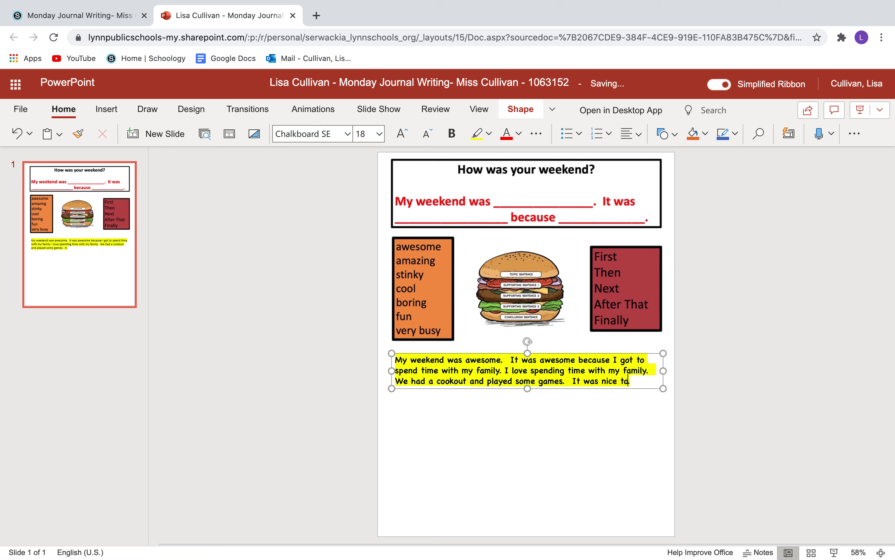
{"action": "type", "text": " be togeth"}
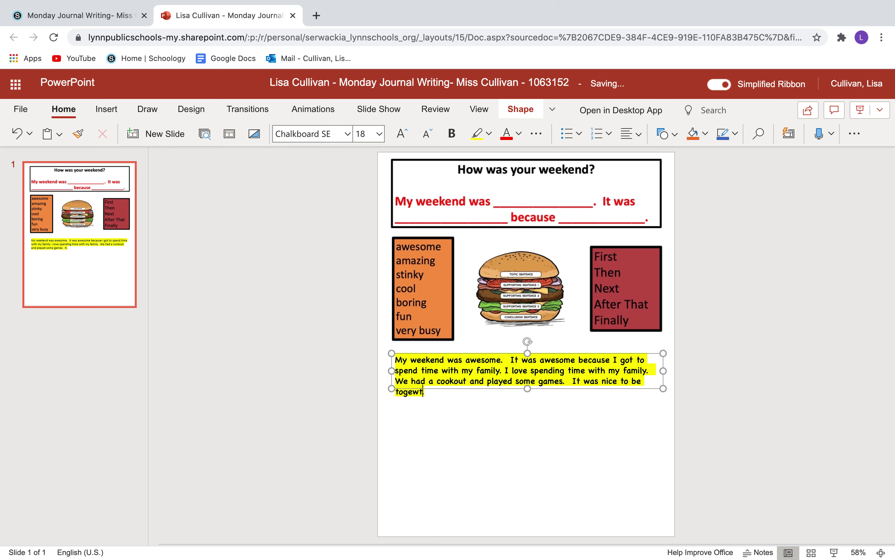
{"action": "key", "text": "BackSpace"}
{"action": "key", "text": "BackSpace"}
{"action": "type", "text": "ther. "}
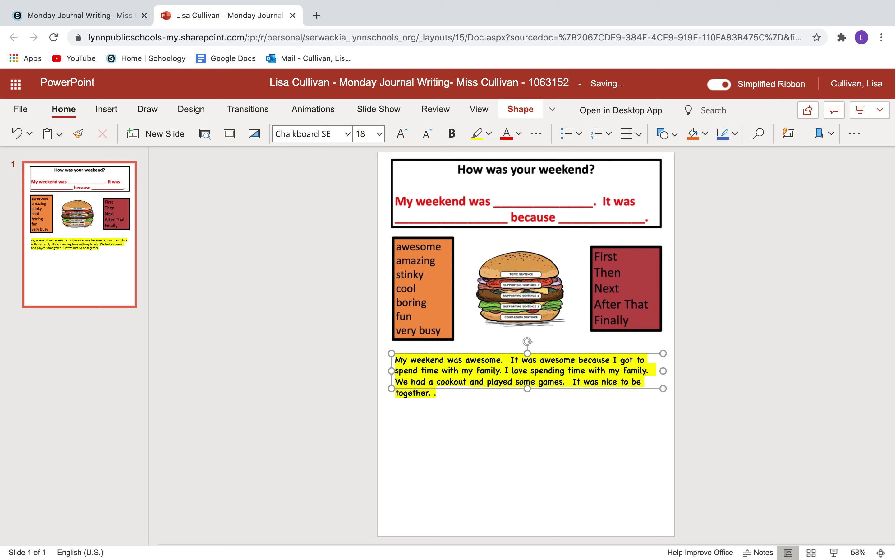
{"action": "type", "text": "That's wh"}
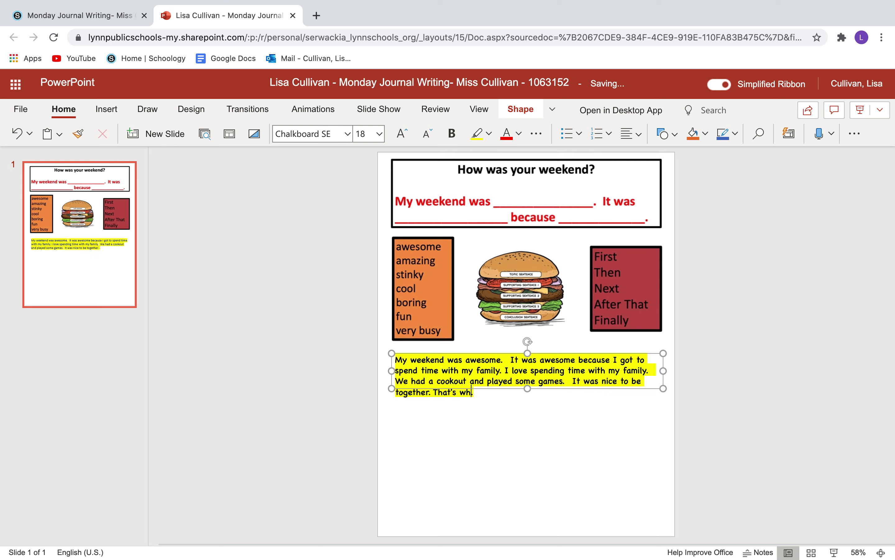
{"action": "type", "text": "y my weekend was a"}
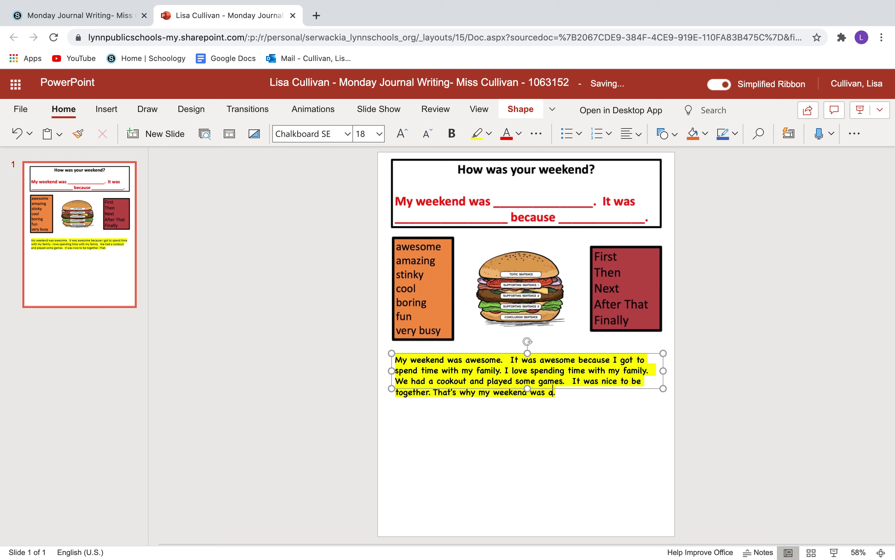
{"action": "type", "text": "wesome"}
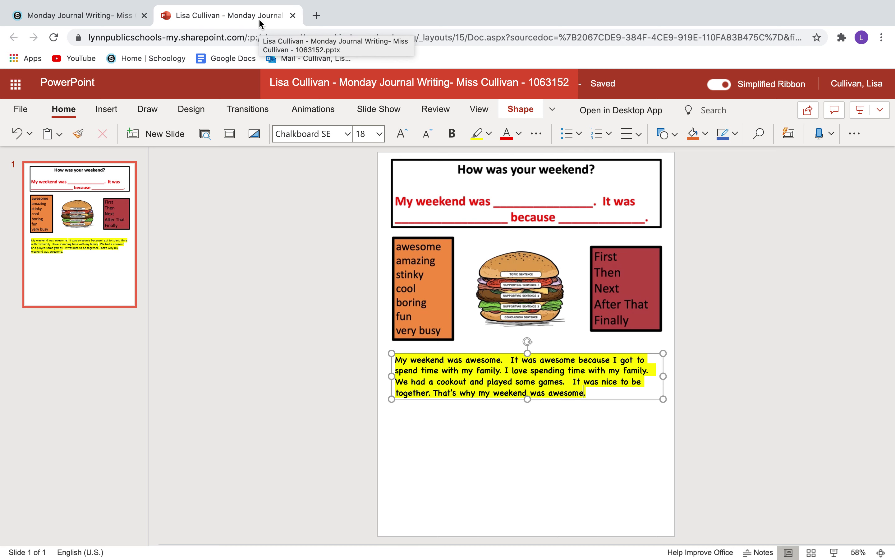
{"action": "left_click", "coordinate": [88, 20]}
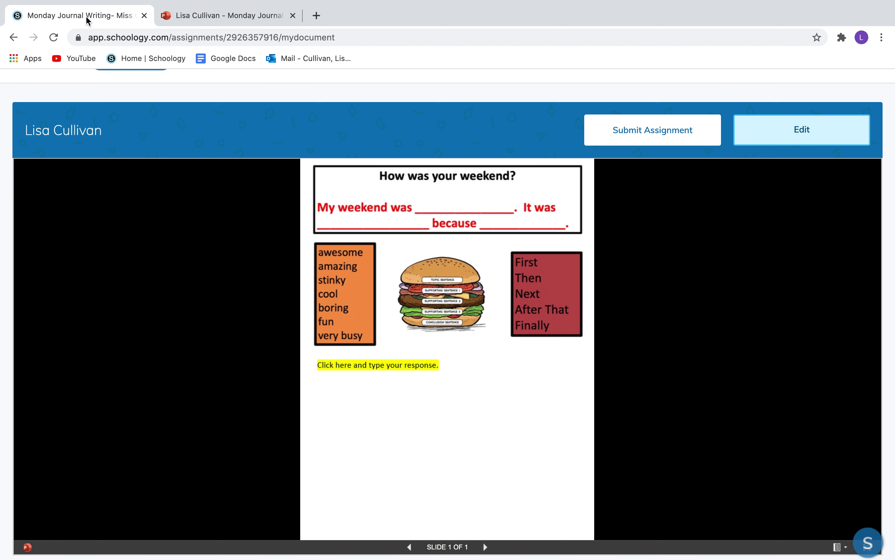
Step: Close the PowerPoint journal tab and reopen the document for editing from Schoology
{"action": "left_click", "coordinate": [200, 16]}
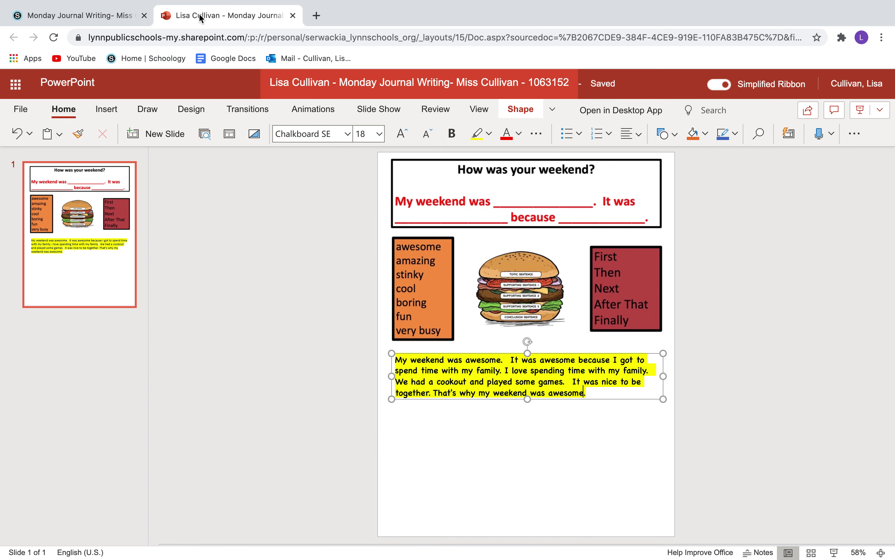
{"action": "left_click", "coordinate": [293, 16]}
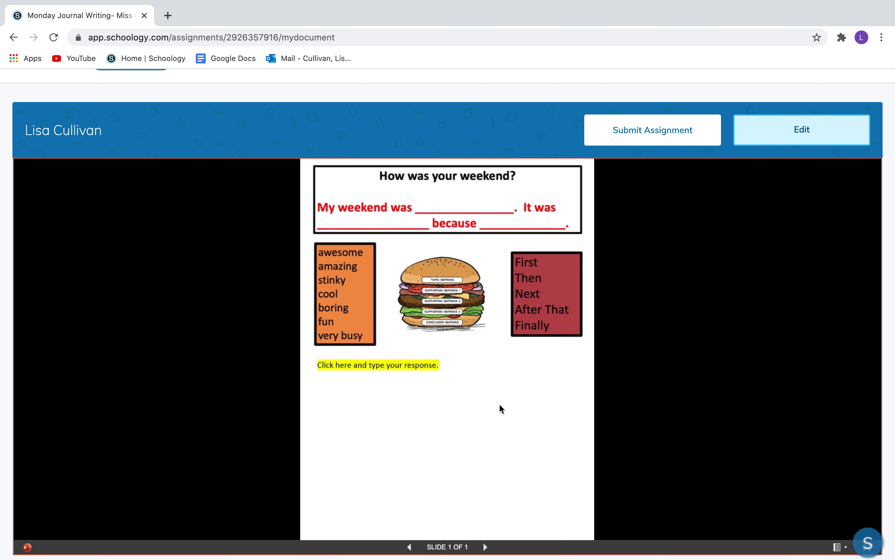
{"action": "left_click", "coordinate": [792, 137]}
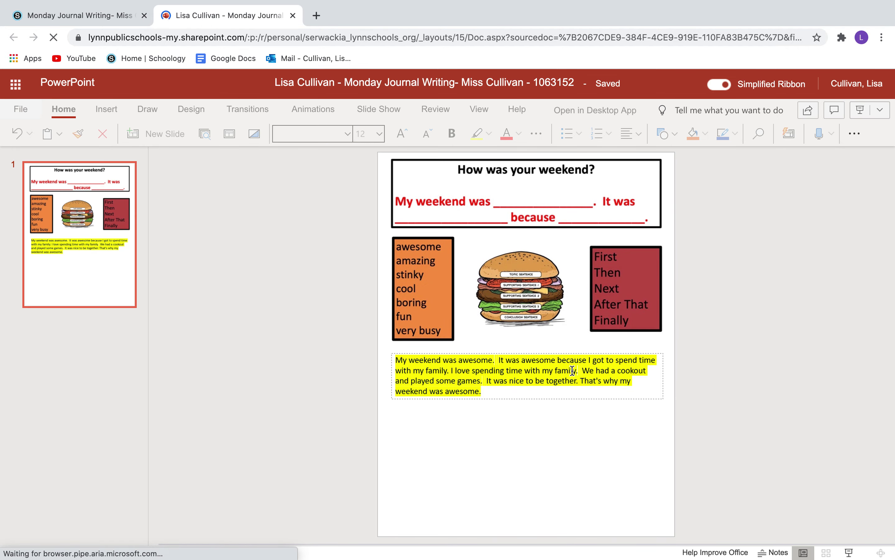
Step: Select the weekend paragraph text and try font size 32
{"action": "left_click", "coordinate": [488, 394]}
{"action": "left_click_drag", "start_coordinate": [488, 393], "coordinate": [392, 352]}
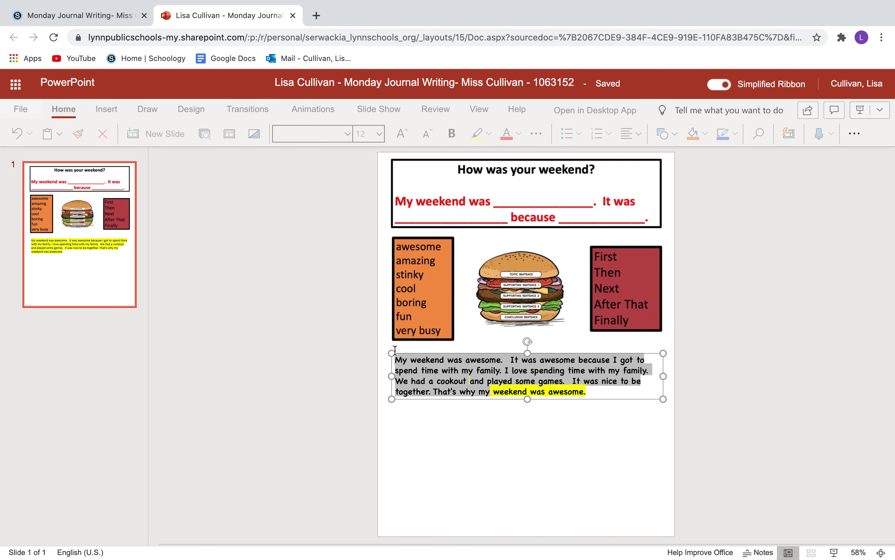
{"action": "left_click", "coordinate": [609, 394]}
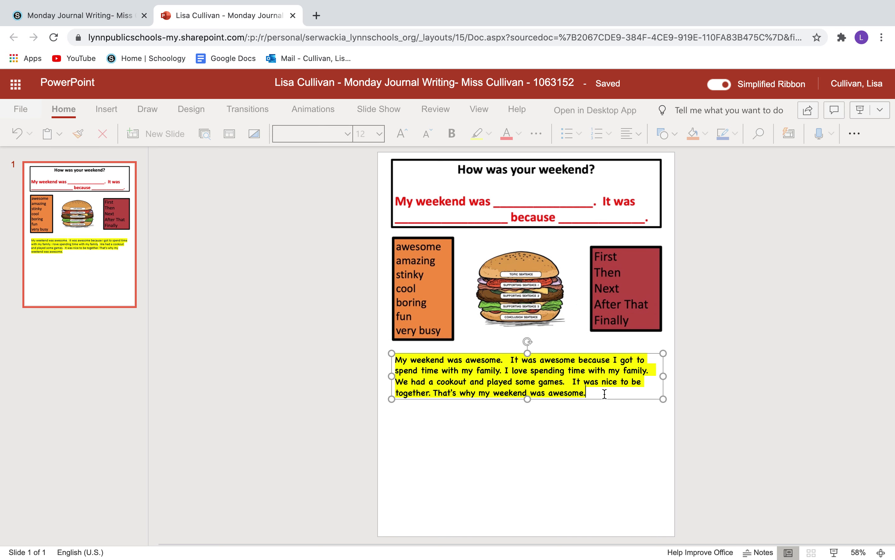
{"action": "left_click_drag", "start_coordinate": [608, 395], "coordinate": [385, 352]}
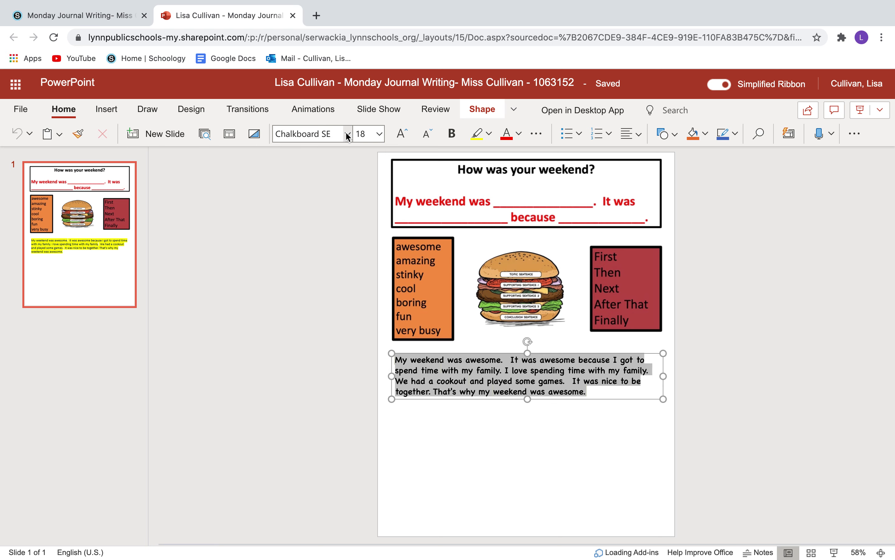
{"action": "left_click", "coordinate": [379, 133]}
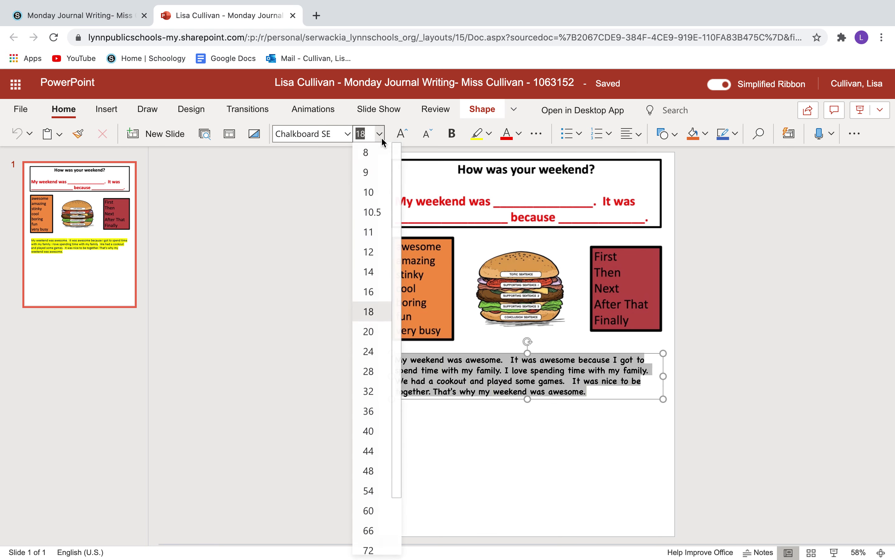
{"action": "left_click", "coordinate": [370, 393]}
{"action": "left_click", "coordinate": [357, 387]}
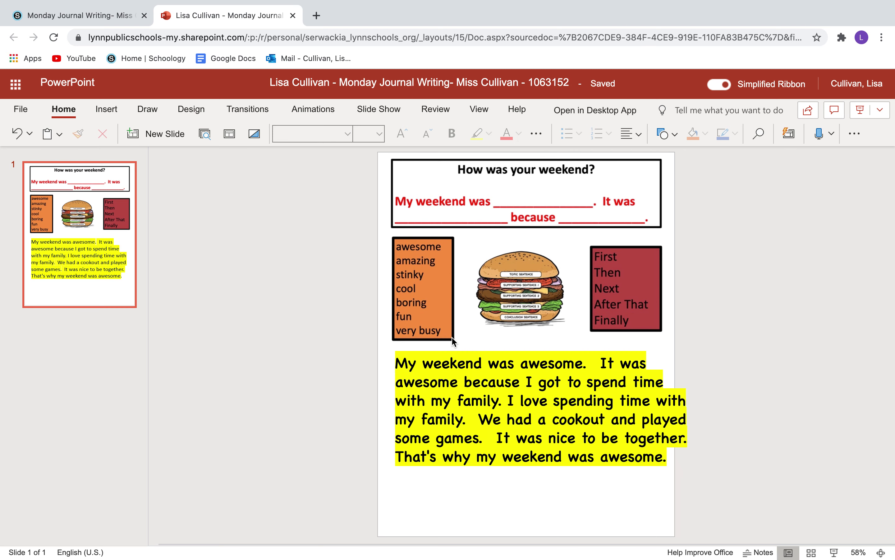
Step: Reselect the whole paragraph and set its font size to 20
{"action": "left_click_drag", "start_coordinate": [395, 361], "coordinate": [586, 478]}
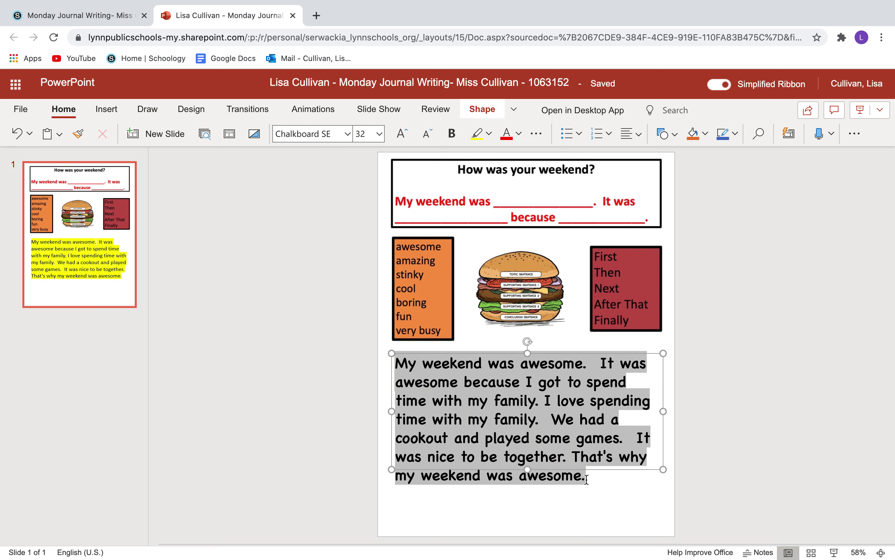
{"action": "left_click", "coordinate": [380, 134]}
{"action": "left_click", "coordinate": [368, 331]}
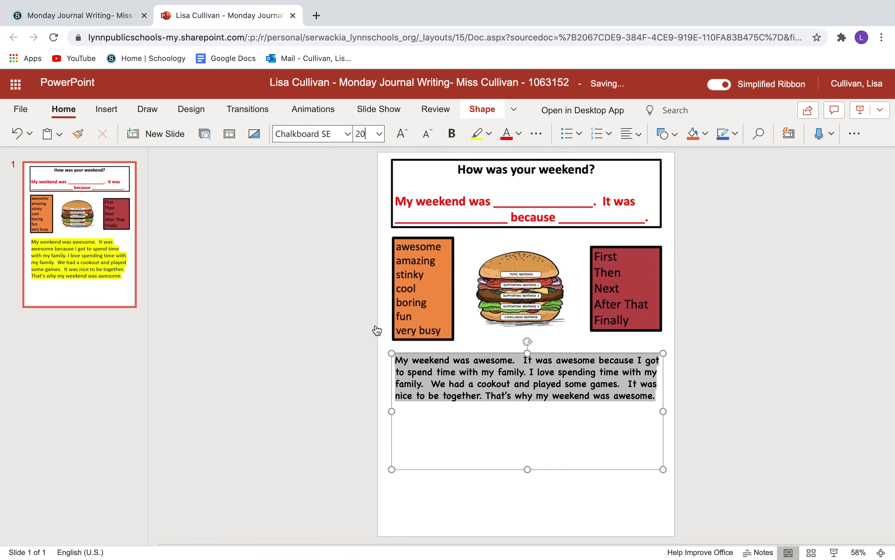
{"action": "left_click", "coordinate": [489, 439]}
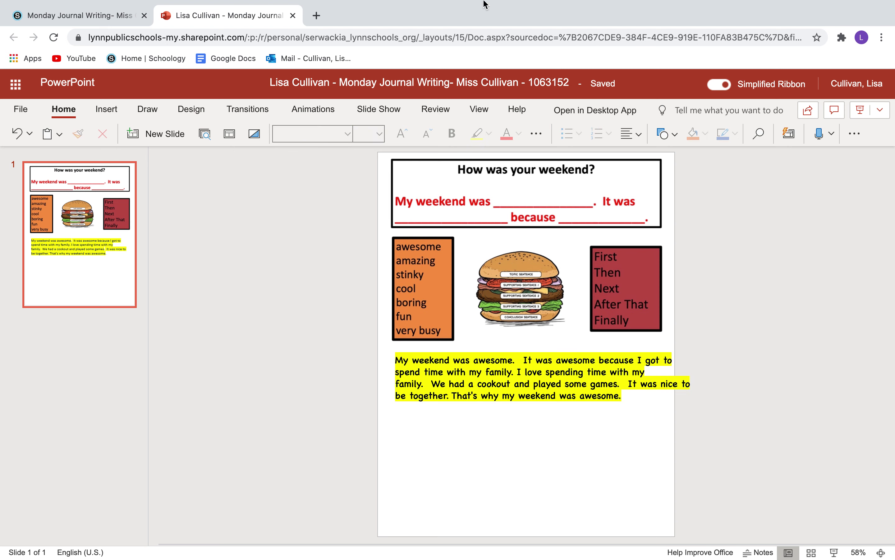
Step: Close the PowerPoint tab, then submit and confirm the Monday Journal Writing assignment
{"action": "left_click", "coordinate": [292, 15]}
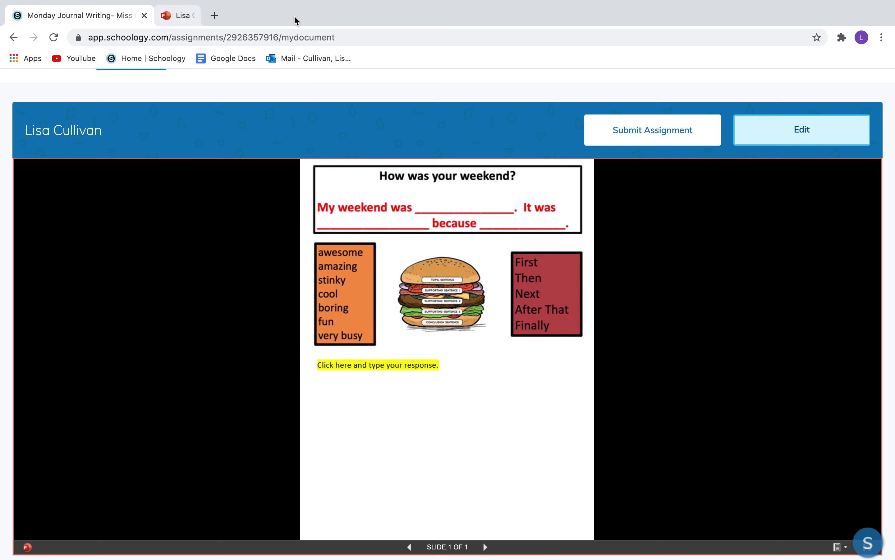
{"action": "left_click", "coordinate": [656, 136]}
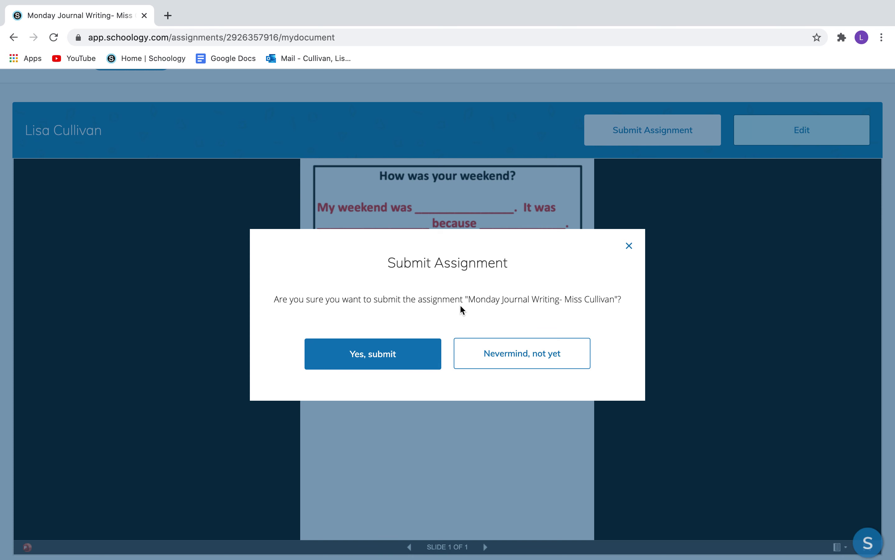
{"action": "left_click", "coordinate": [371, 358]}
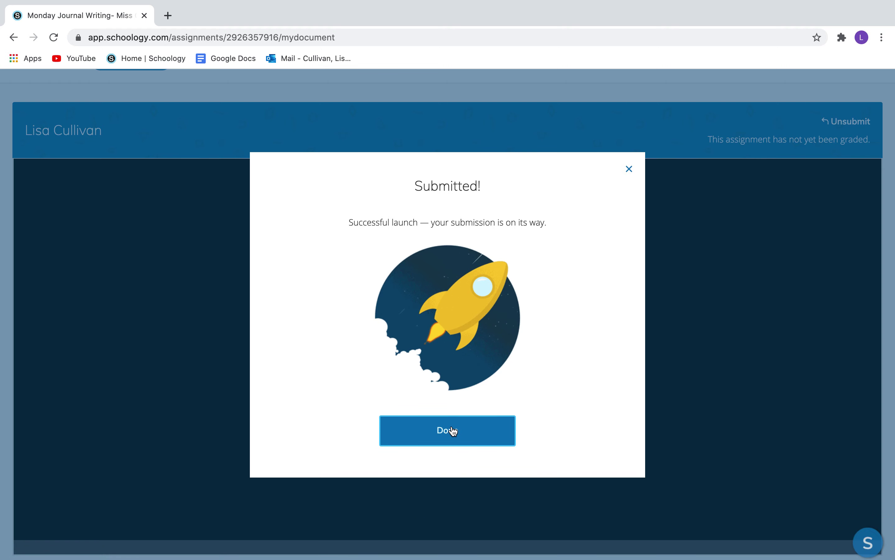
{"action": "left_click", "coordinate": [453, 430]}
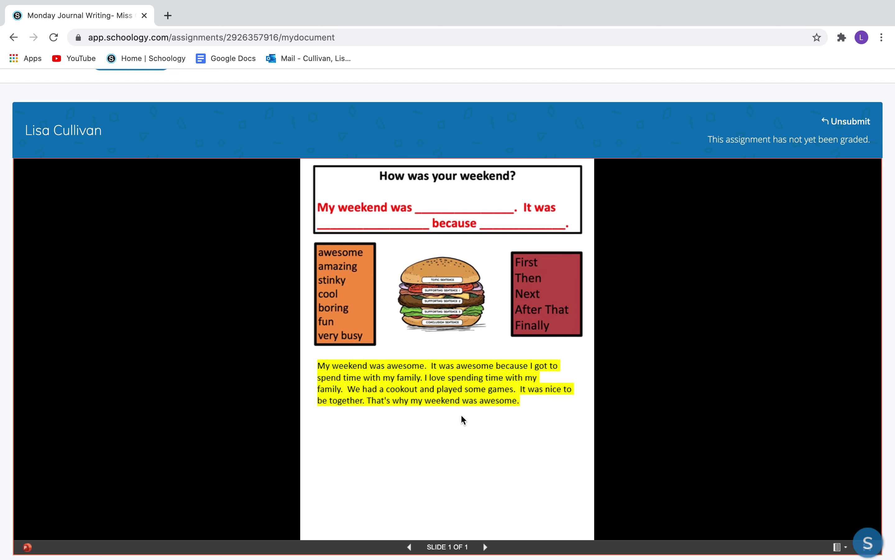
{"action": "scroll", "coordinate": [272, 196], "scroll_direction": "up", "scroll_amount": 4}
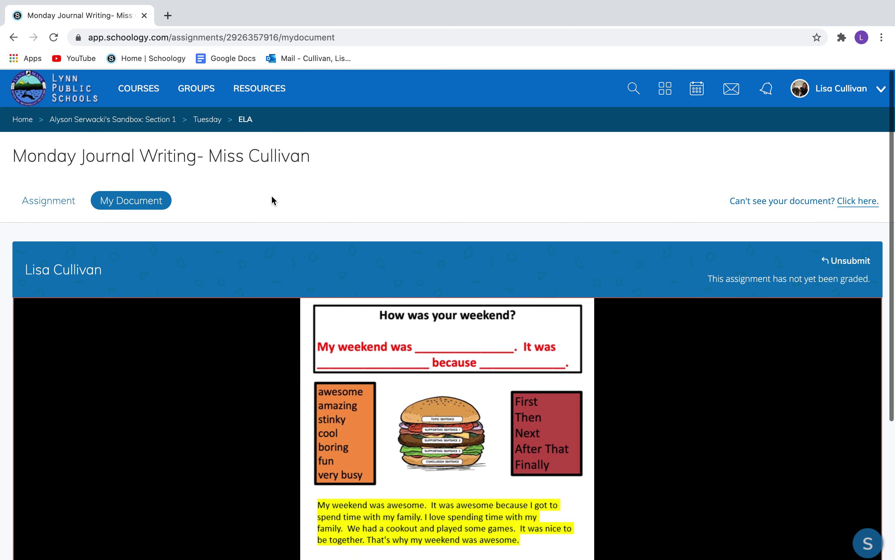
Step: Go back through Courses, Room 22, Tuesday and ELA to open the Neighbor Map assignment
{"action": "left_click", "coordinate": [138, 88]}
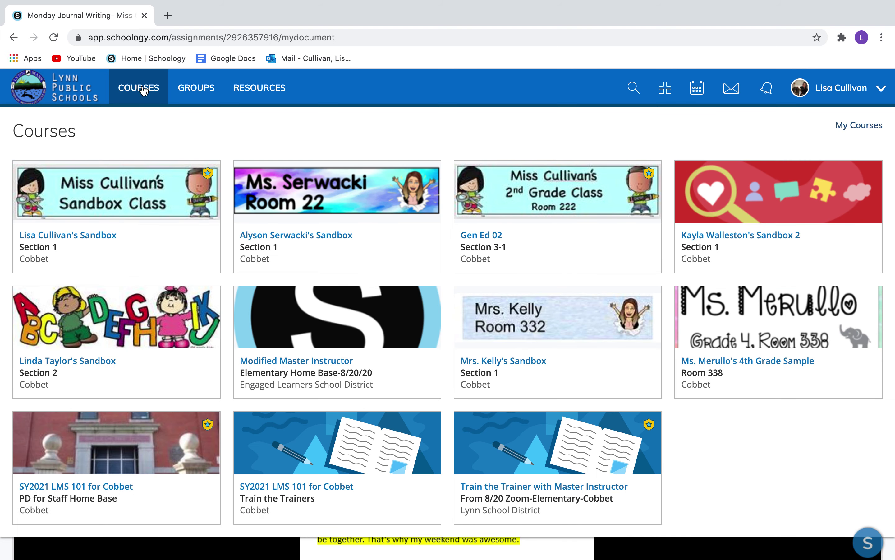
{"action": "left_click", "coordinate": [314, 204]}
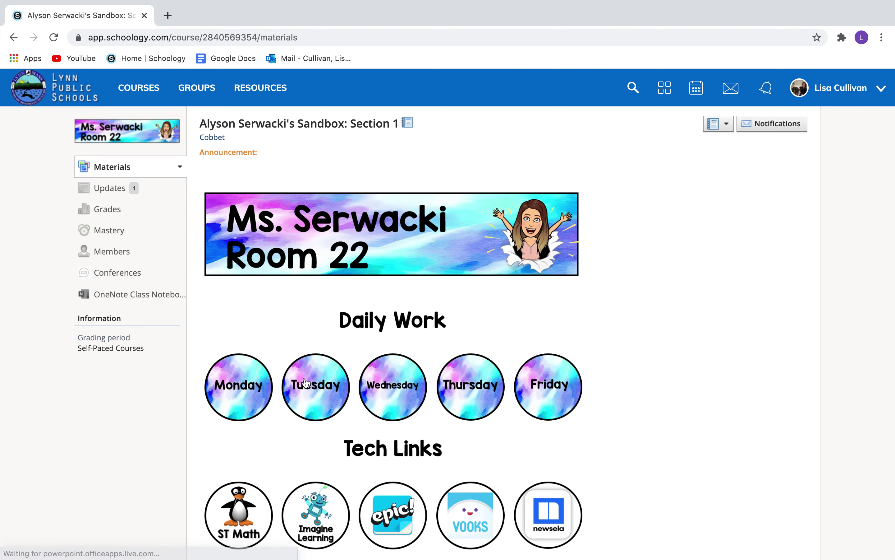
{"action": "left_click", "coordinate": [310, 387]}
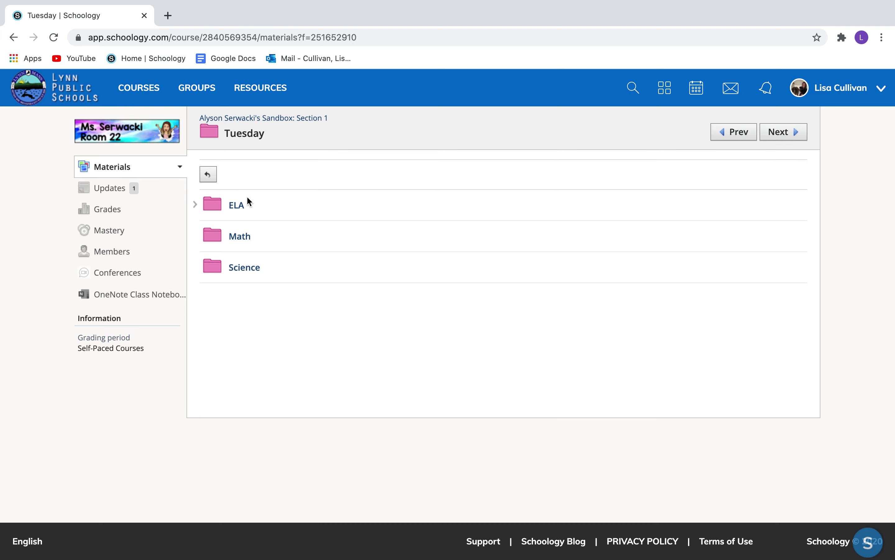
{"action": "left_click", "coordinate": [236, 207]}
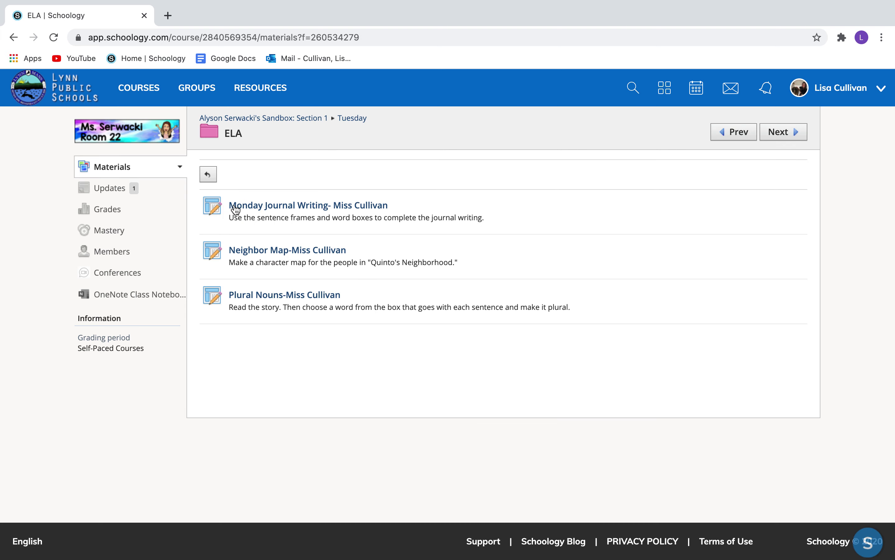
{"action": "left_click", "coordinate": [283, 254]}
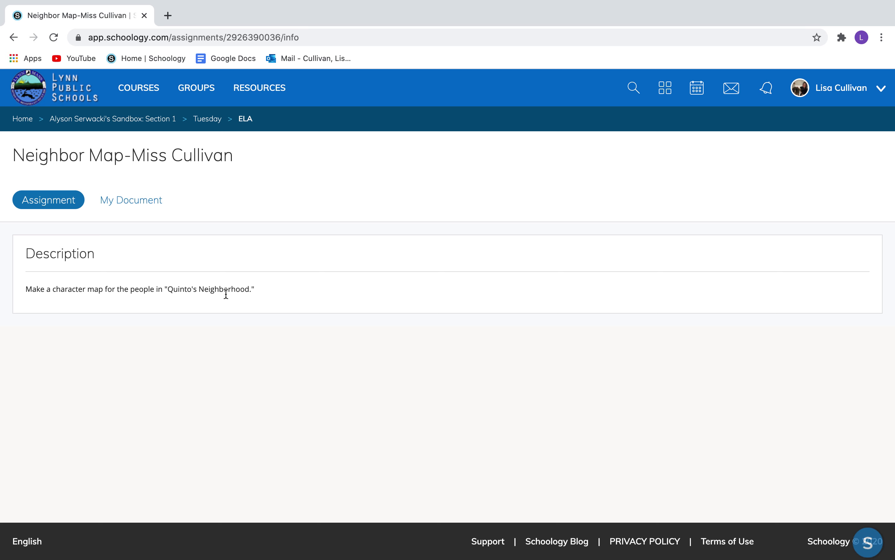
Step: Show My Document for Neighbor Map, load its preview, and open it in PowerPoint Online
{"action": "left_click", "coordinate": [144, 200]}
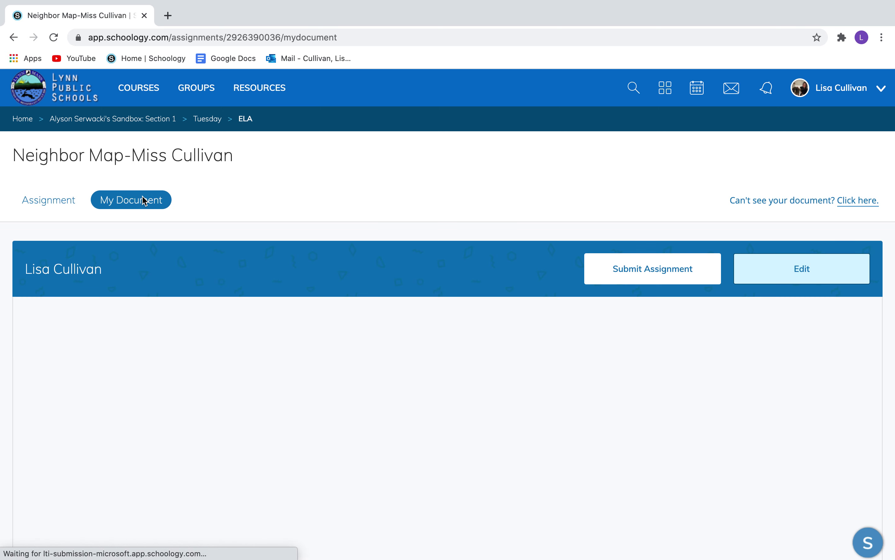
{"action": "scroll", "coordinate": [352, 367], "scroll_direction": "down", "scroll_amount": 3}
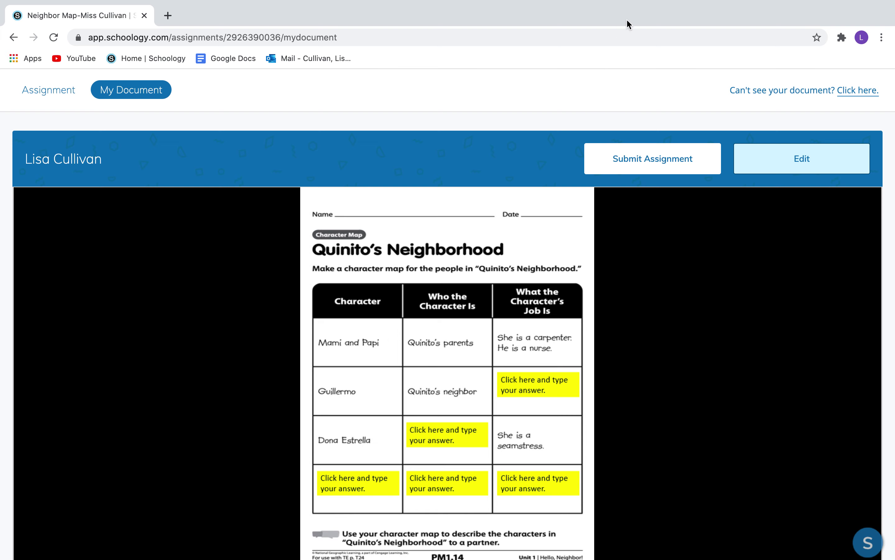
{"action": "mouse_move", "coordinate": [569, 0]}
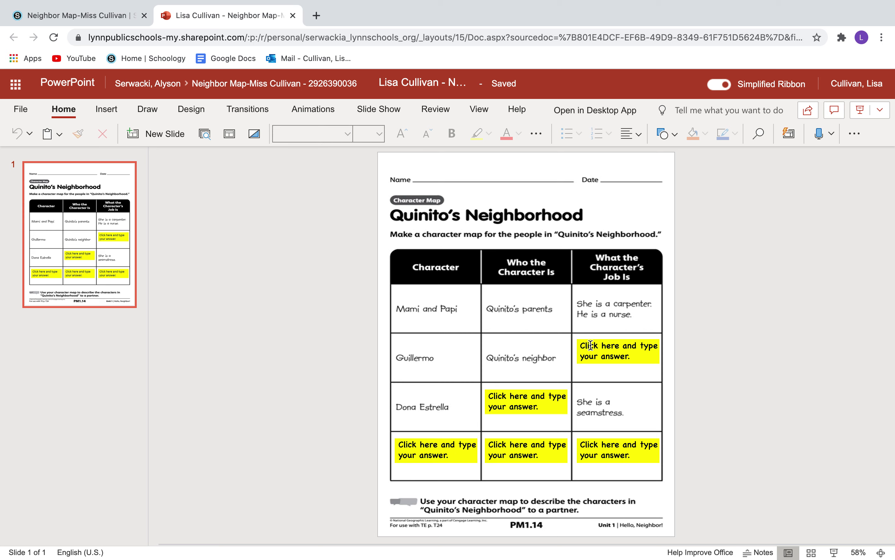
Step: Replace Guillermo's job placeholder with 'He works at the bank.'
{"action": "left_click", "coordinate": [654, 350]}
{"action": "left_click_drag", "start_coordinate": [614, 358], "coordinate": [580, 345]}
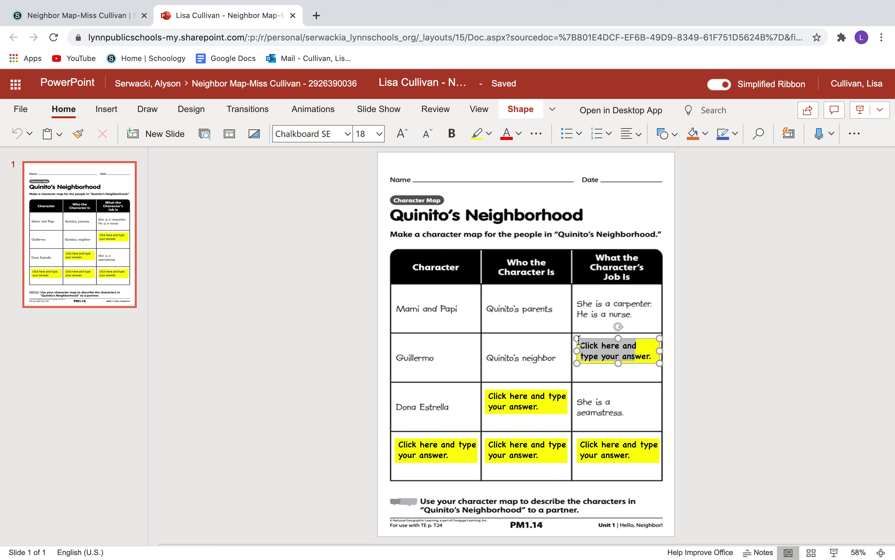
{"action": "type", "text": "He w"}
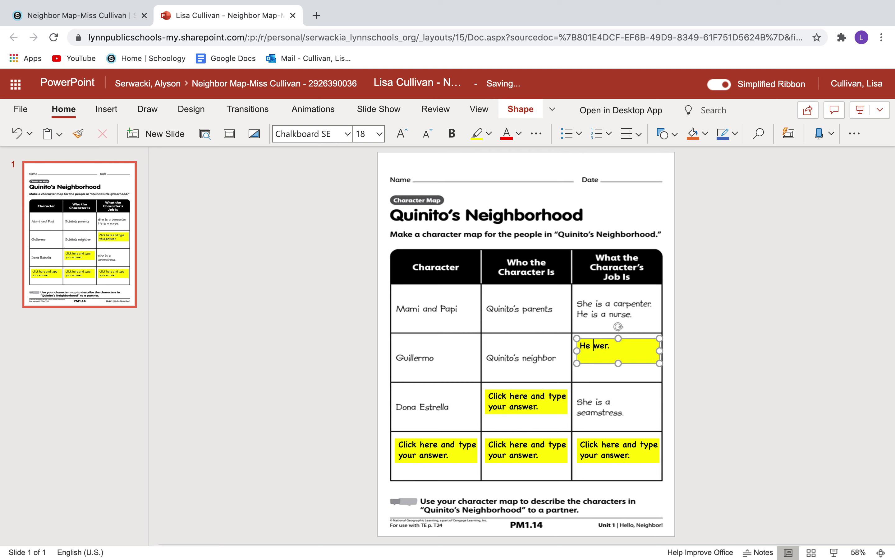
{"action": "type", "text": "orks at the b"}
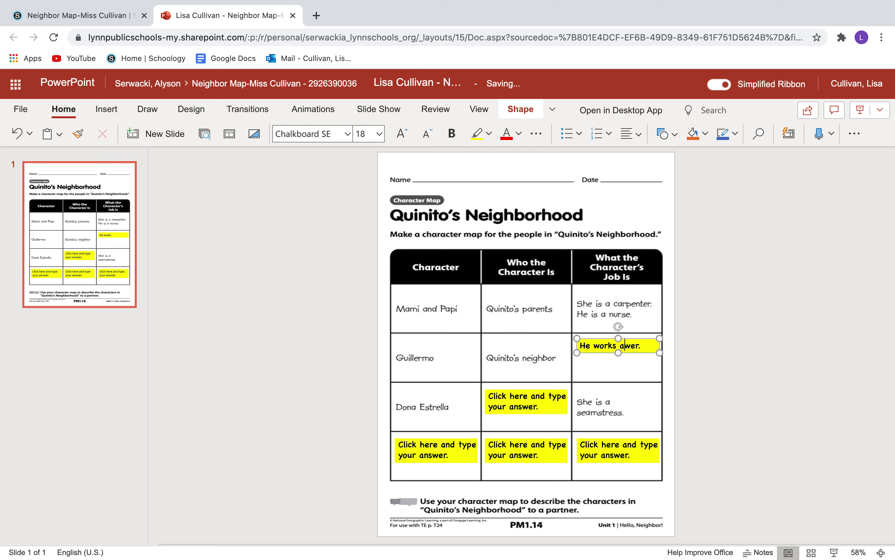
{"action": "type", "text": "ank."}
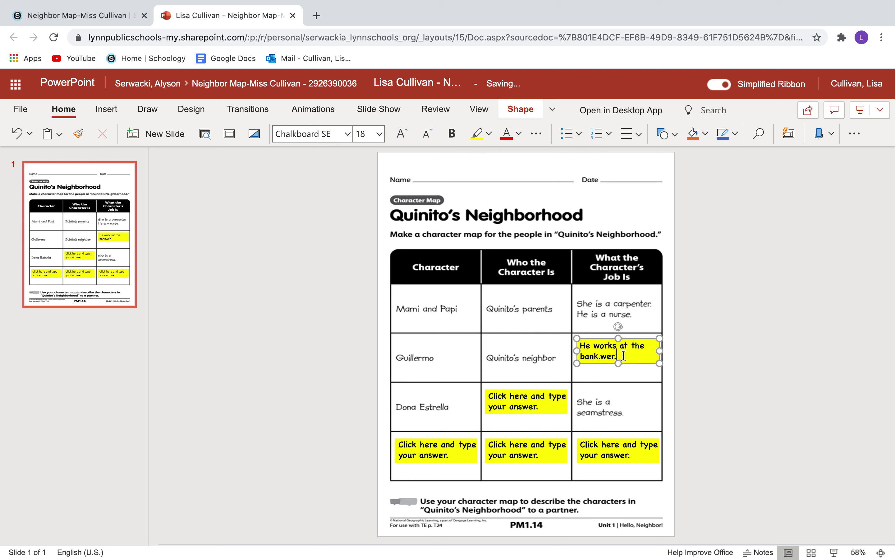
{"action": "key", "text": "Delete"}
{"action": "key", "text": "Delete"}
{"action": "key", "text": "Delete"}
{"action": "key", "text": "Delete"}
Step: Enter 'Quinito's aunt' for Dona Estrella and select the last row's character placeholder
{"action": "left_click", "coordinate": [543, 407]}
{"action": "left_click_drag", "start_coordinate": [543, 407], "coordinate": [464, 381]}
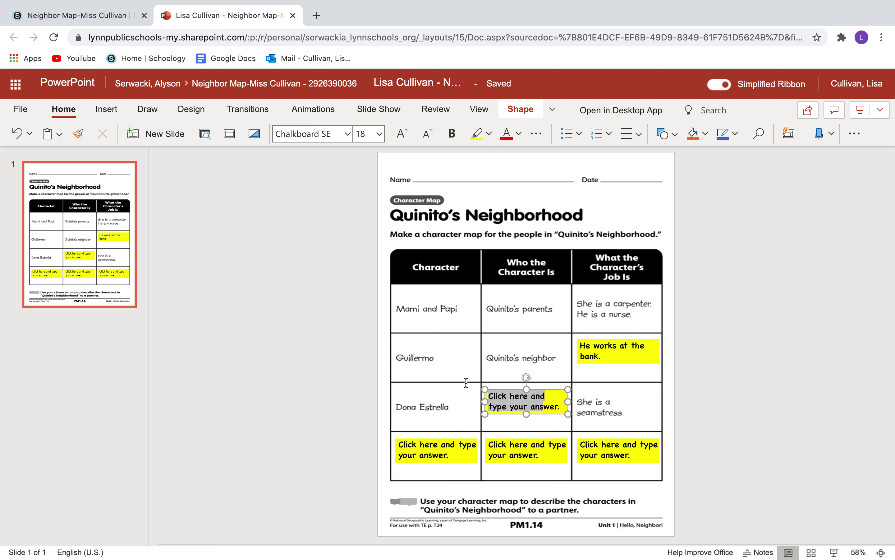
{"action": "key", "text": "BackSpace"}
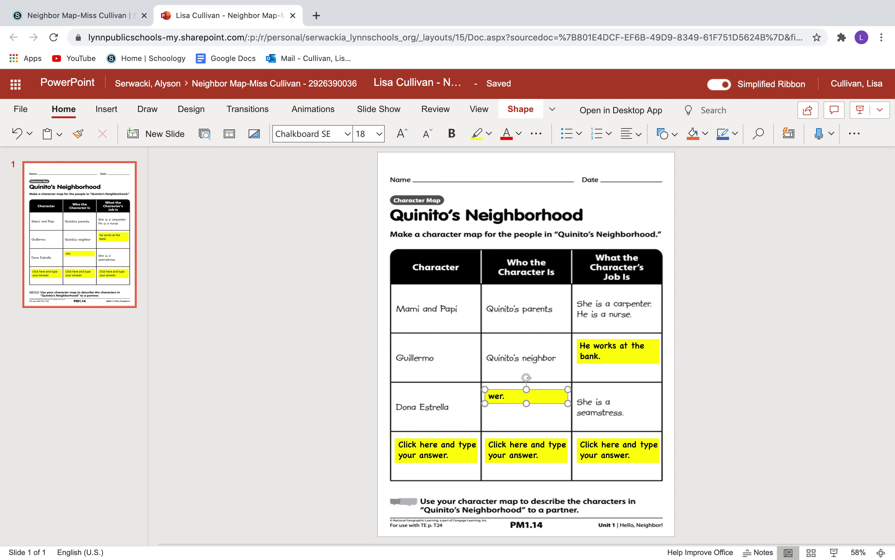
{"action": "key", "text": "BackSpace"}
{"action": "key", "text": "BackSpace"}
{"action": "key", "text": "BackSpace"}
{"action": "type", "text": "Quinito's aunt"}
{"action": "left_click_drag", "start_coordinate": [463, 454], "coordinate": [327, 406]}
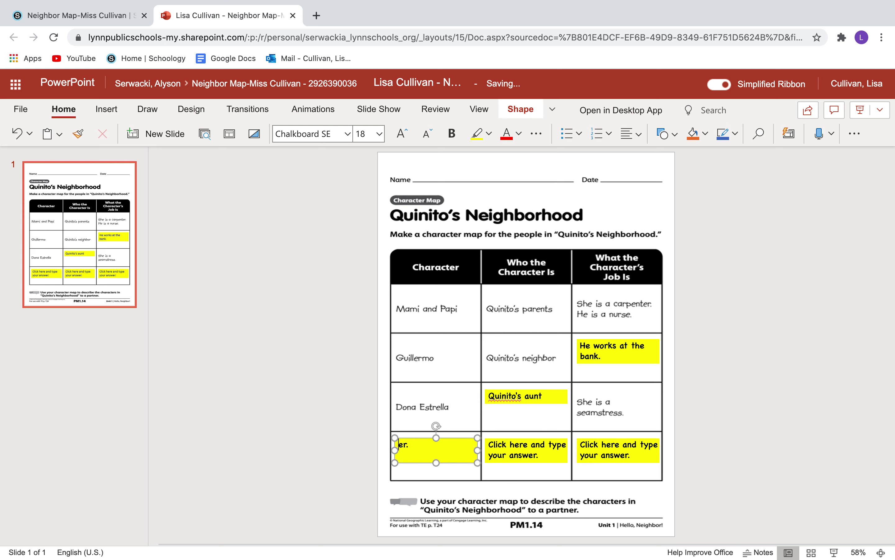
Step: Clear the last row's character box and enter 'Mr. Lopez'
{"action": "key", "text": "End"}
{"action": "key", "text": "BackSpace"}
{"action": "key", "text": "BackSpace"}
{"action": "key", "text": "BackSpace"}
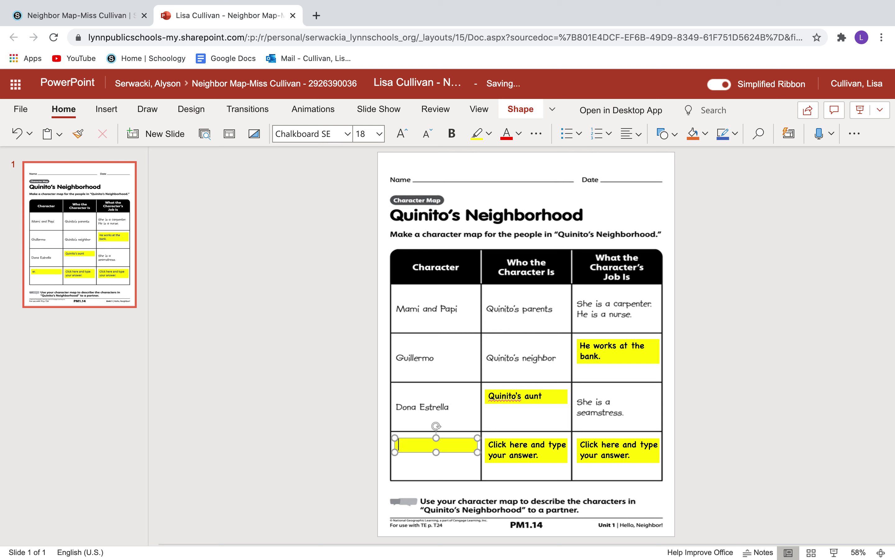
{"action": "type", "text": "Mr. Lopez"}
Step: Fill the last row's middle box with 'Dona Estrella's husband.'
{"action": "left_click", "coordinate": [560, 455]}
{"action": "double_click", "coordinate": [560, 455]}
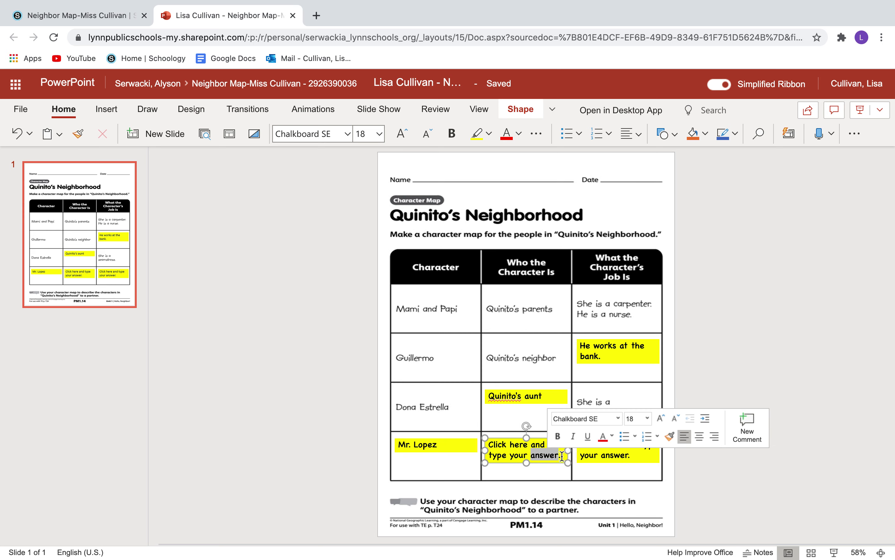
{"action": "left_click_drag", "start_coordinate": [551, 455], "coordinate": [454, 426]}
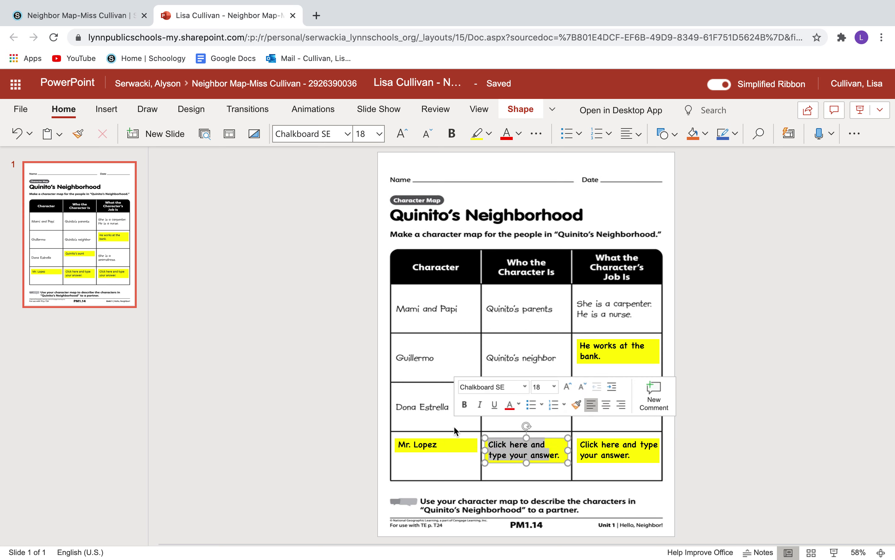
{"action": "key", "text": "BackSpace"}
{"action": "left_click_drag", "start_coordinate": [505, 445], "coordinate": [481, 445]}
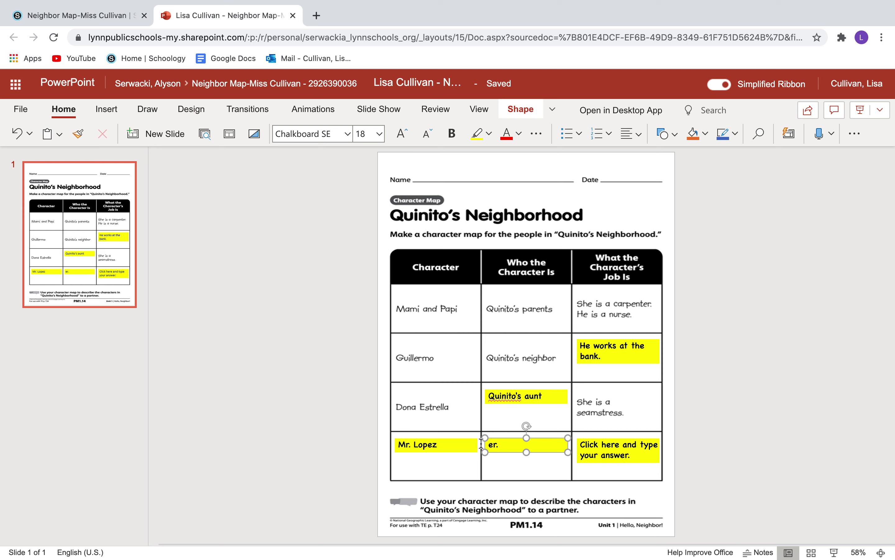
{"action": "type", "text": "Dona Estrella's husba"}
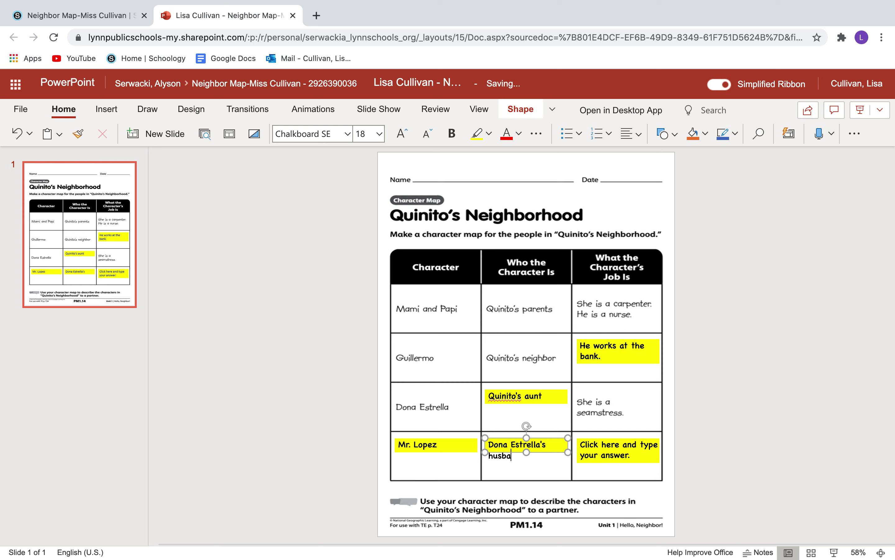
{"action": "type", "text": "nd."}
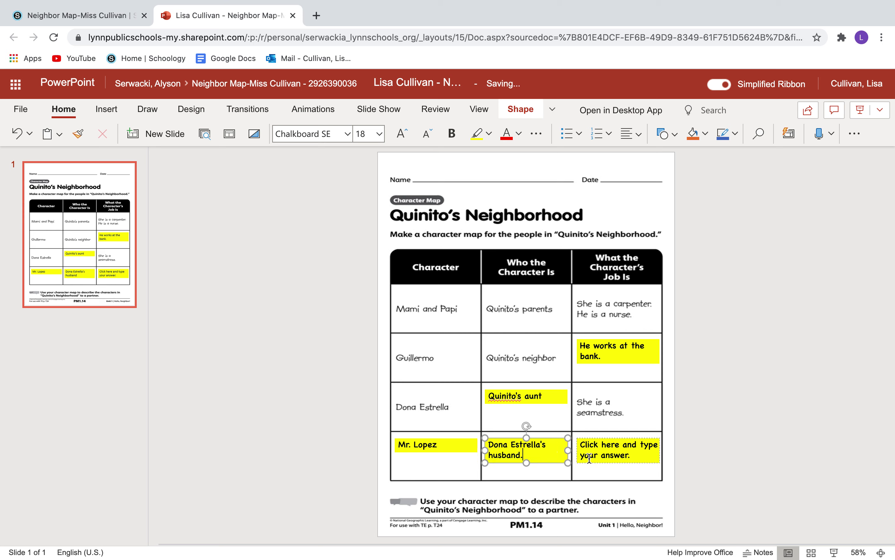
Step: Enter 'Crossing Guard' as the last row's job and close the worksheet
{"action": "left_click", "coordinate": [638, 457]}
{"action": "left_click_drag", "start_coordinate": [616, 456], "coordinate": [580, 442]}
{"action": "key", "text": "BackSpace"}
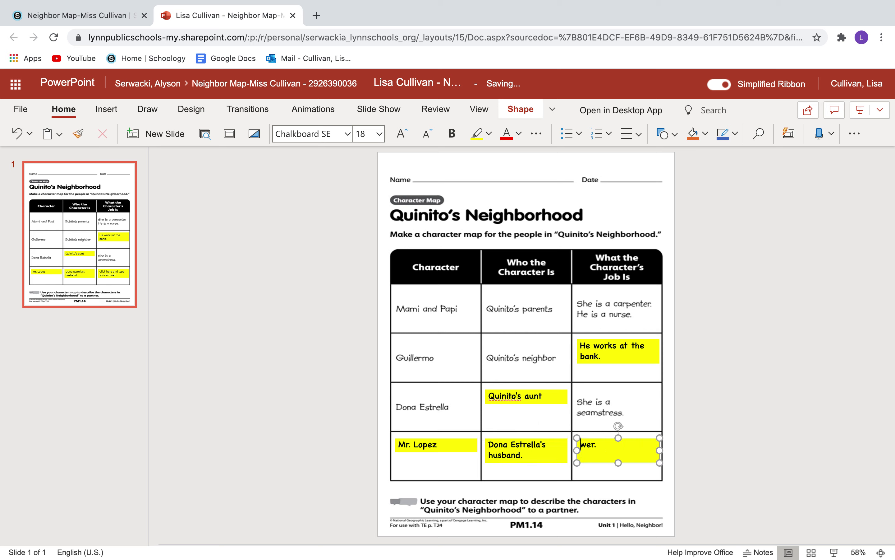
{"action": "key", "text": "Delete"}
{"action": "key", "text": "Delete"}
{"action": "key", "text": "BackSpace"}
{"action": "key", "text": "BackSpace"}
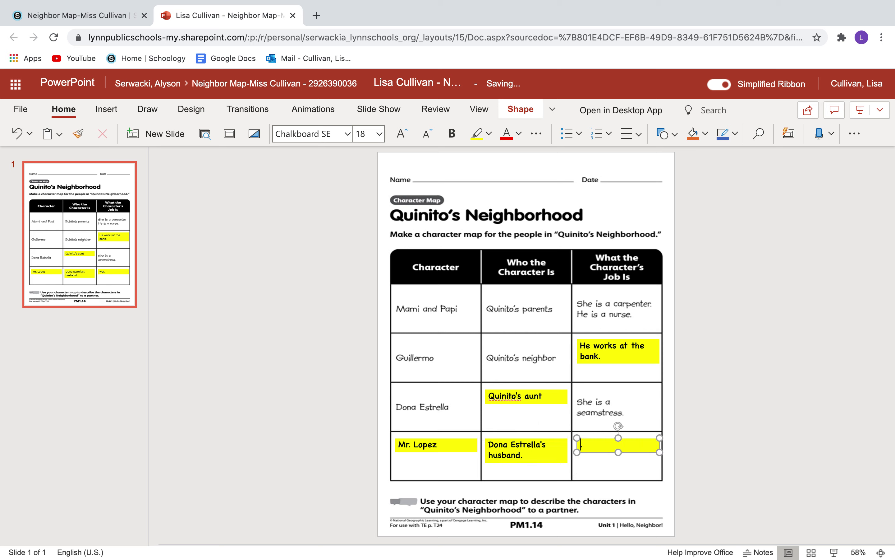
{"action": "type", "text": "Crossing Guard"}
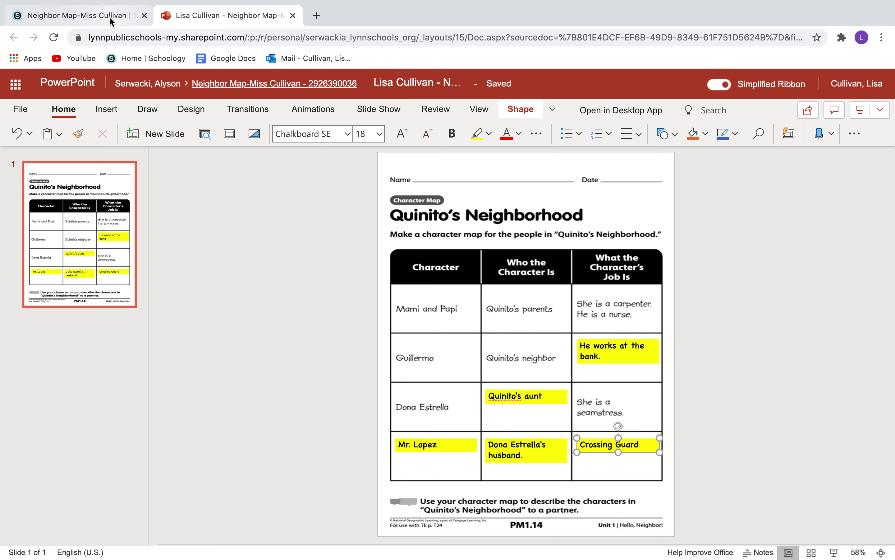
{"action": "left_click", "coordinate": [293, 15]}
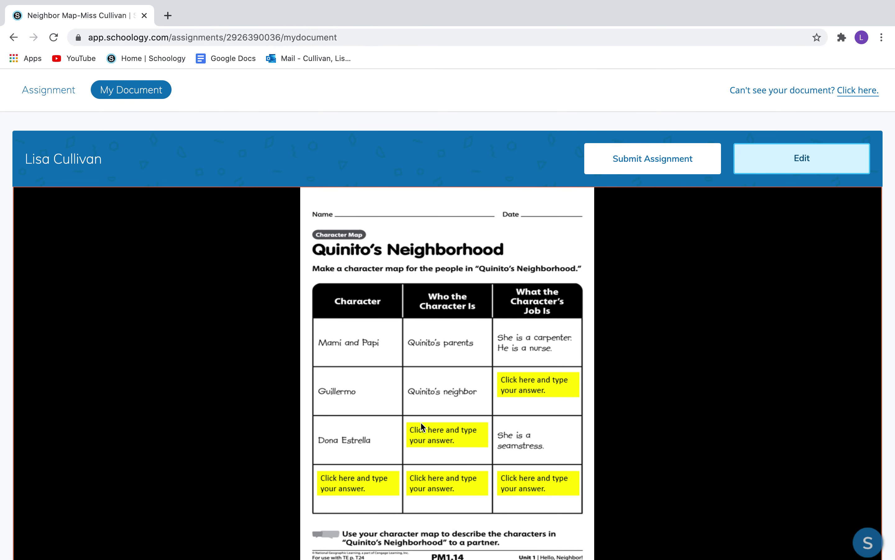
Step: Submit the Neighbor Map worksheet, then unsubmit it to allow more editing
{"action": "left_click", "coordinate": [658, 162]}
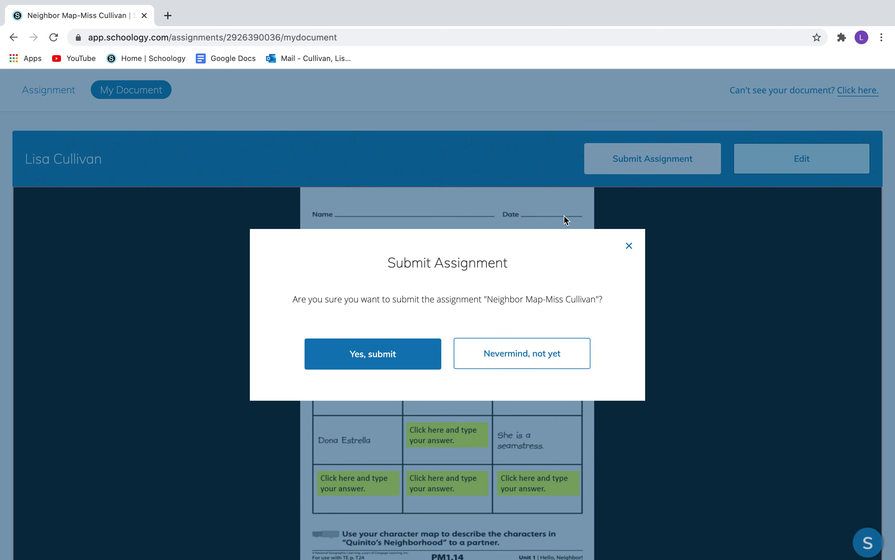
{"action": "left_click", "coordinate": [376, 357]}
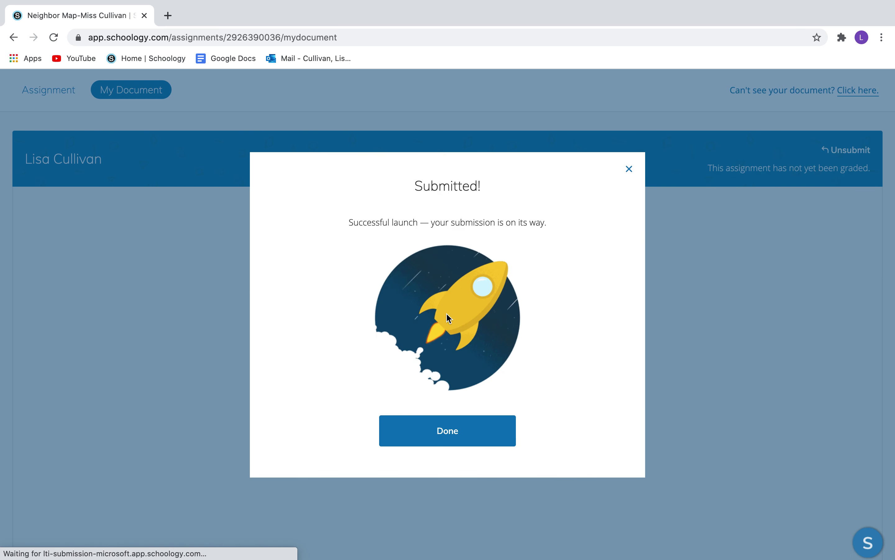
{"action": "left_click", "coordinate": [459, 431]}
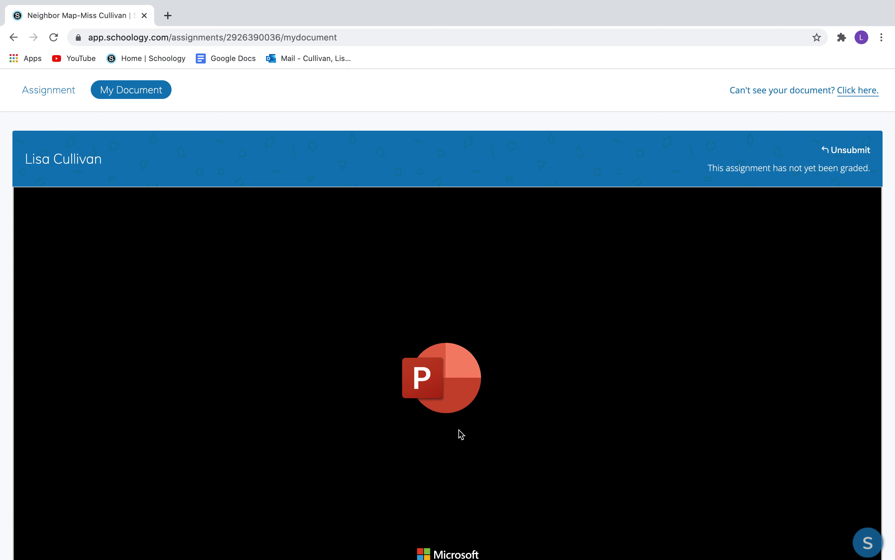
{"action": "scroll", "coordinate": [459, 429], "scroll_direction": "down", "scroll_amount": 2}
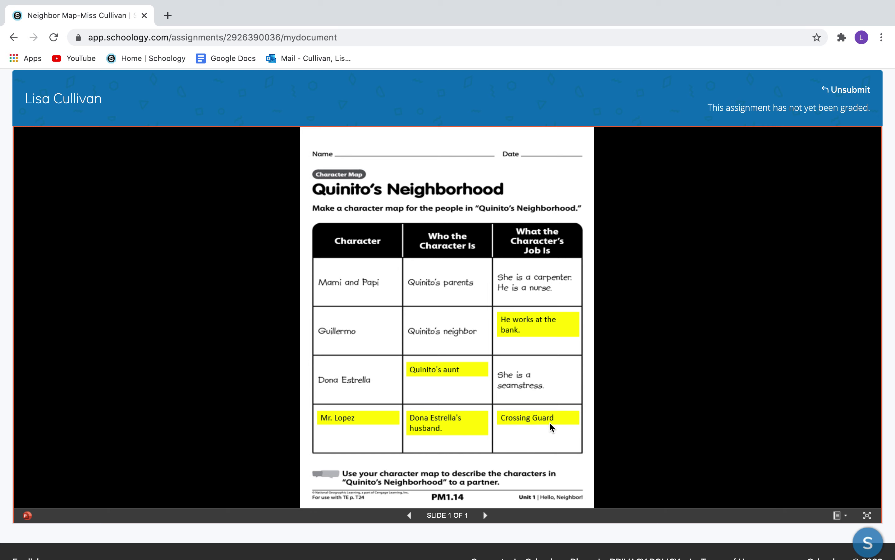
{"action": "left_click", "coordinate": [856, 92]}
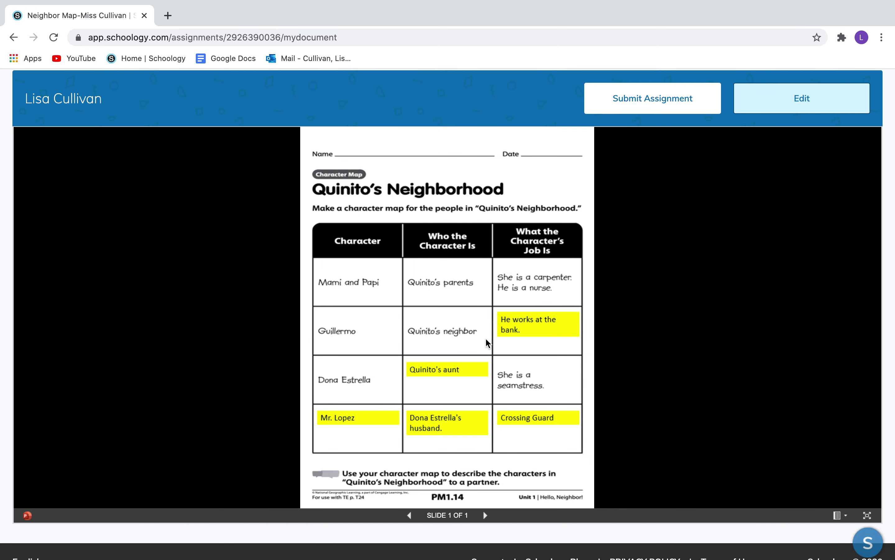
Step: Resubmit the Neighbor Map worksheet with Yes, submit, and close the Submitted! dialog
{"action": "left_click", "coordinate": [485, 337]}
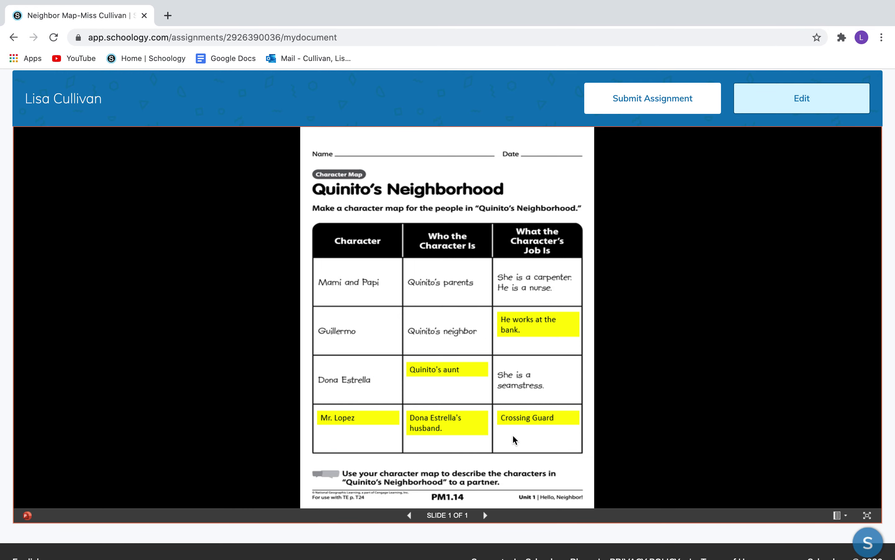
{"action": "left_click", "coordinate": [554, 417]}
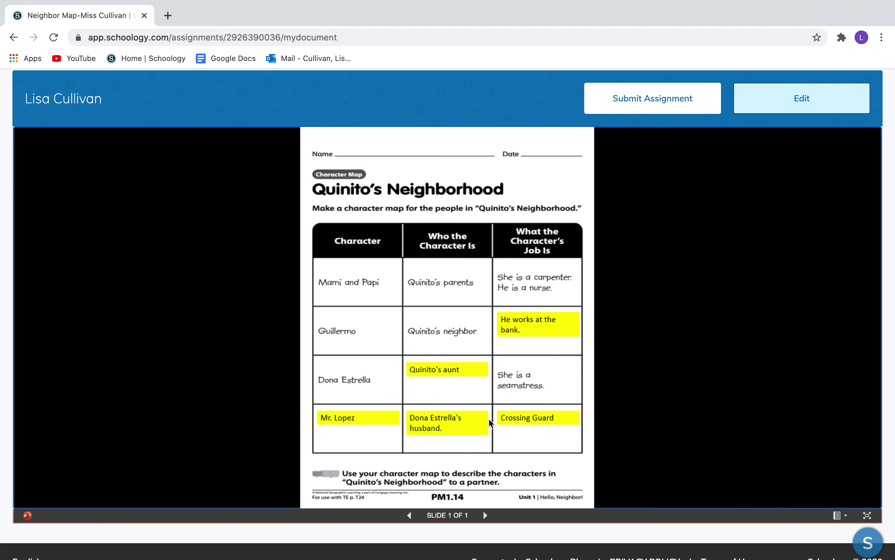
{"action": "left_click", "coordinate": [654, 101]}
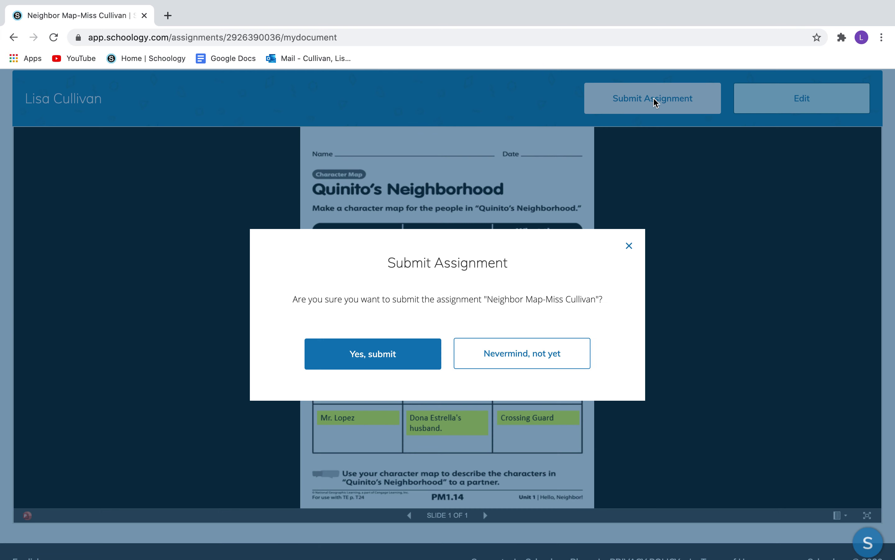
{"action": "left_click", "coordinate": [394, 357]}
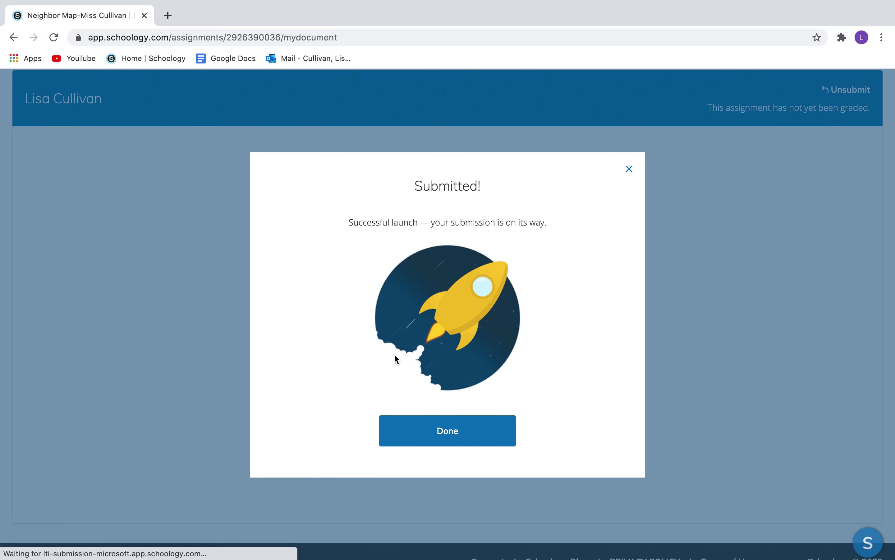
{"action": "left_click", "coordinate": [446, 438]}
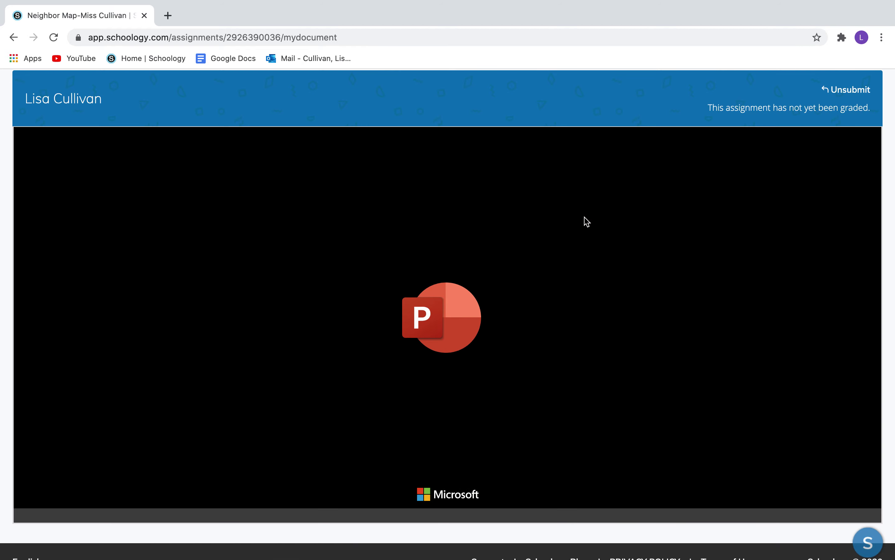
Step: Go Home → Room 22 → Tuesday → ELA → Plural Nouns and show your own document
{"action": "left_click", "coordinate": [150, 59]}
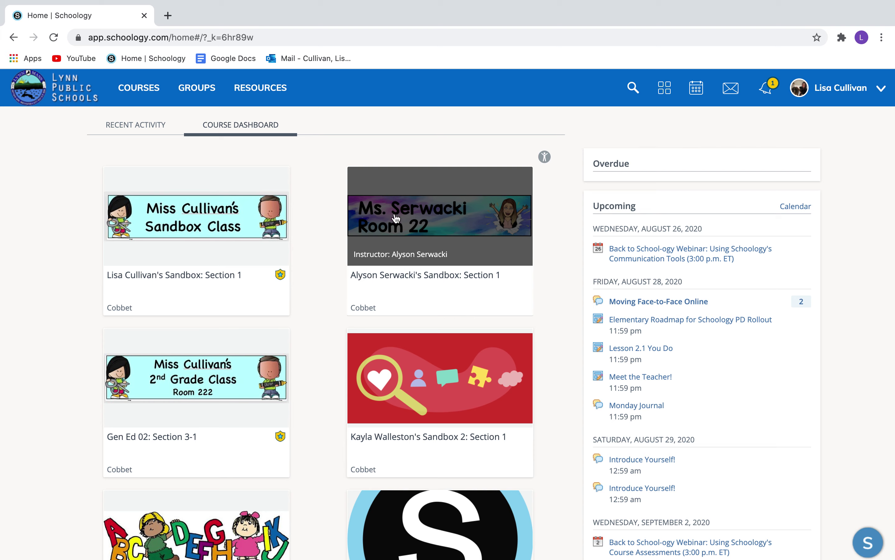
{"action": "left_click", "coordinate": [402, 225]}
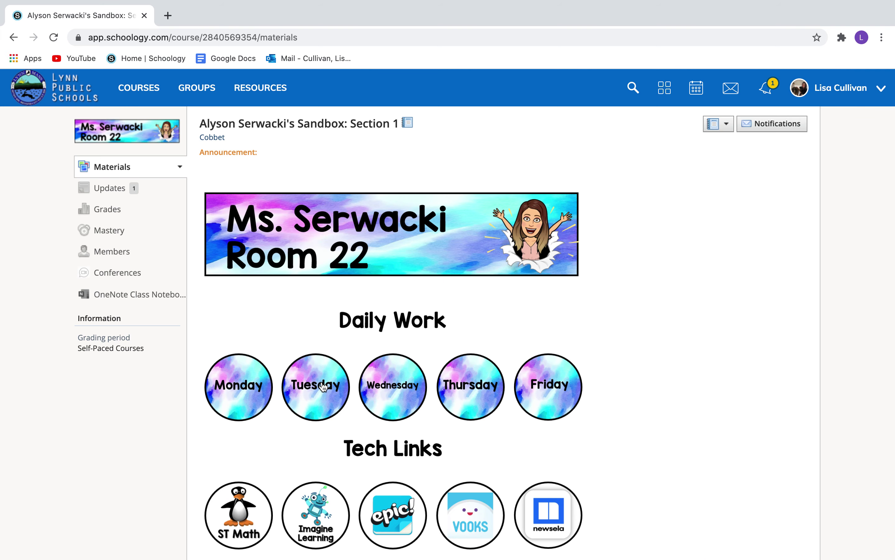
{"action": "left_click", "coordinate": [321, 393]}
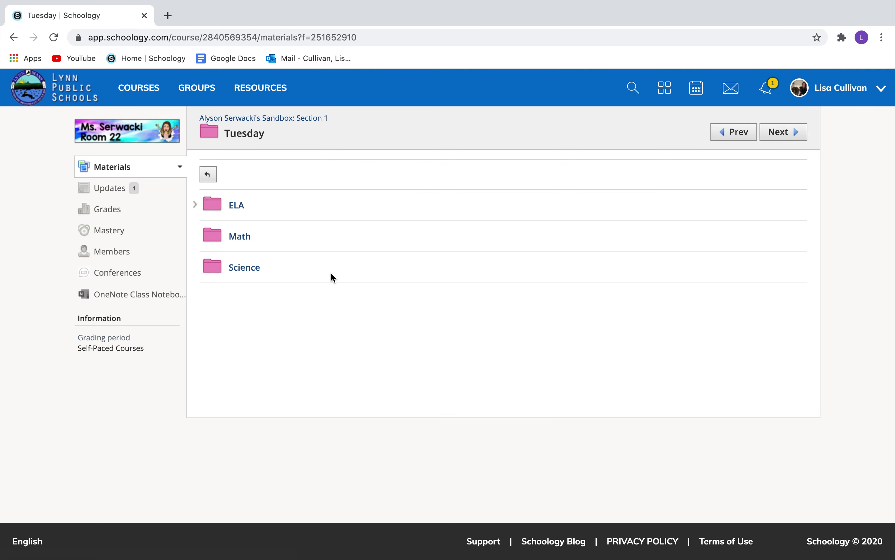
{"action": "left_click", "coordinate": [238, 206]}
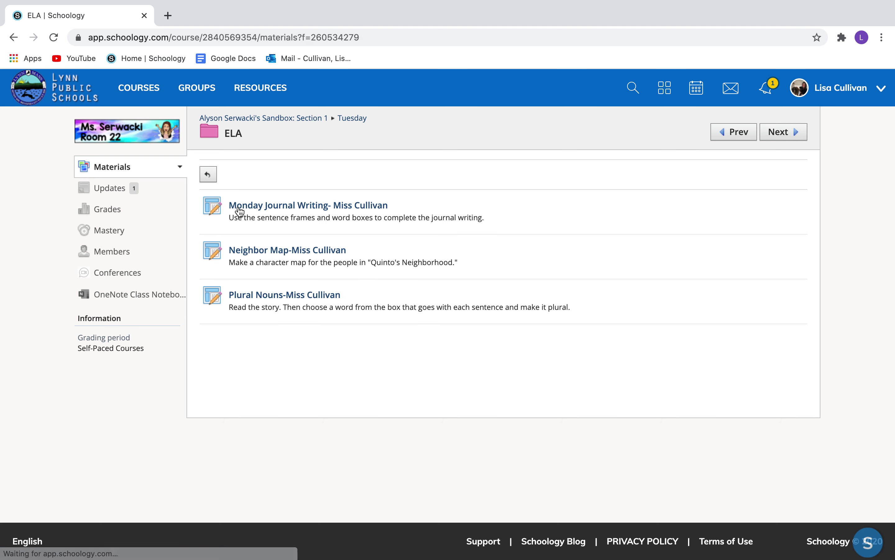
{"action": "left_click", "coordinate": [274, 298]}
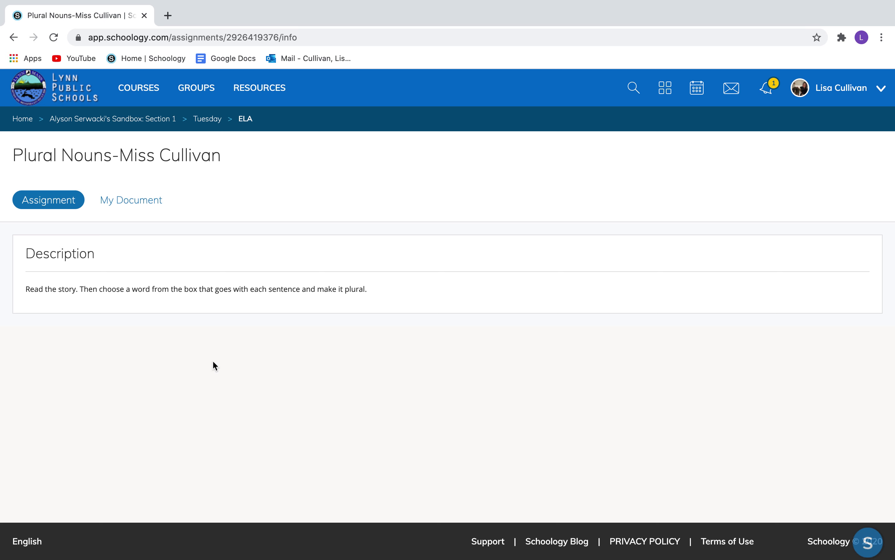
{"action": "left_click", "coordinate": [145, 201]}
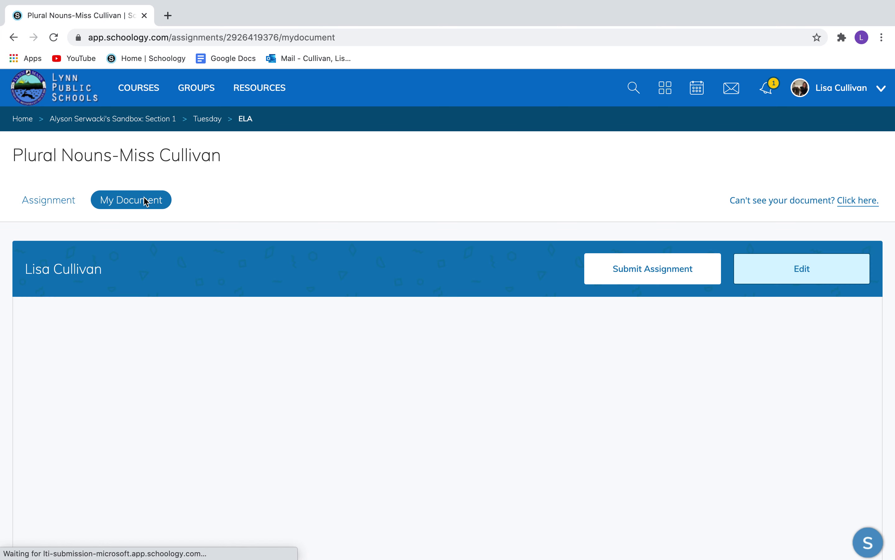
Step: Open the embedded Plural Nouns worksheet for editing in PowerPoint Online
{"action": "scroll", "coordinate": [467, 325], "scroll_direction": "down", "scroll_amount": 3}
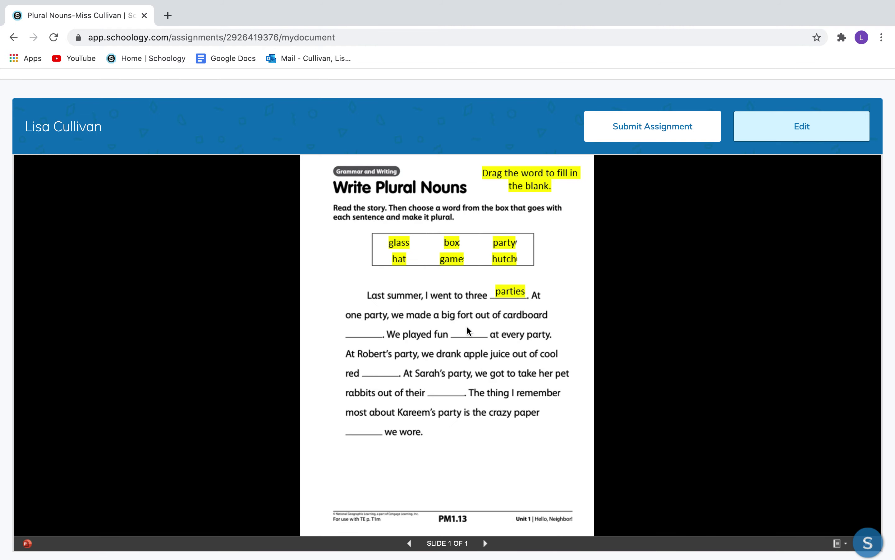
{"action": "left_click", "coordinate": [468, 330]}
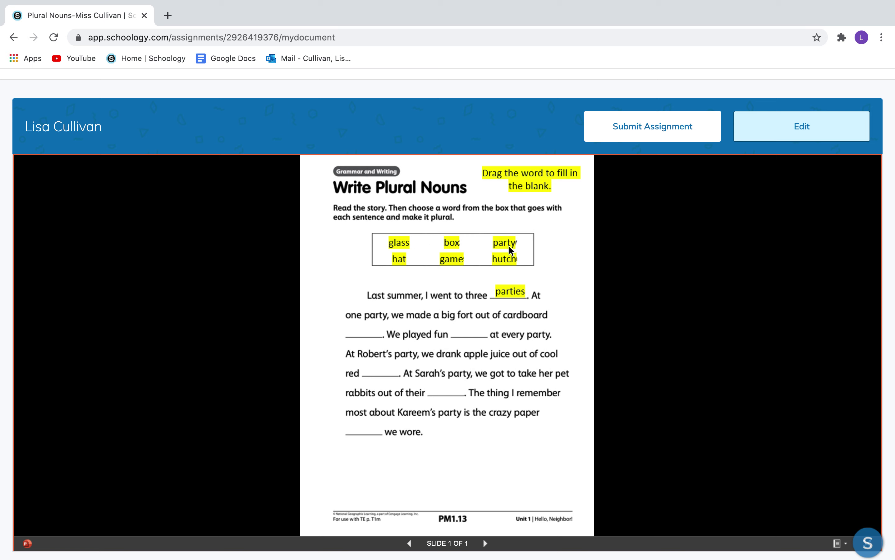
{"action": "left_click", "coordinate": [456, 243]}
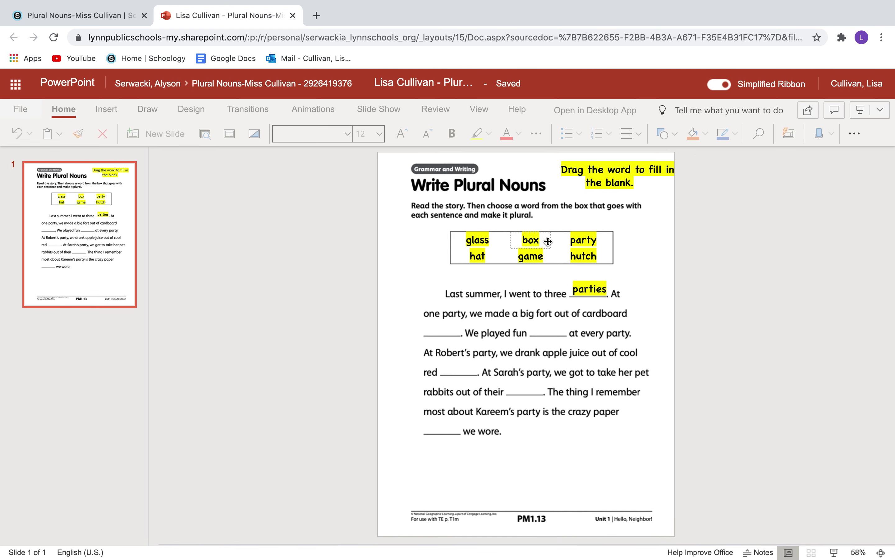
Step: Move the word 'box' onto the blank after 'cardboard' and pluralize it to 'boxes'
{"action": "left_click_drag", "start_coordinate": [548, 240], "coordinate": [452, 329]}
{"action": "left_click", "coordinate": [452, 329]}
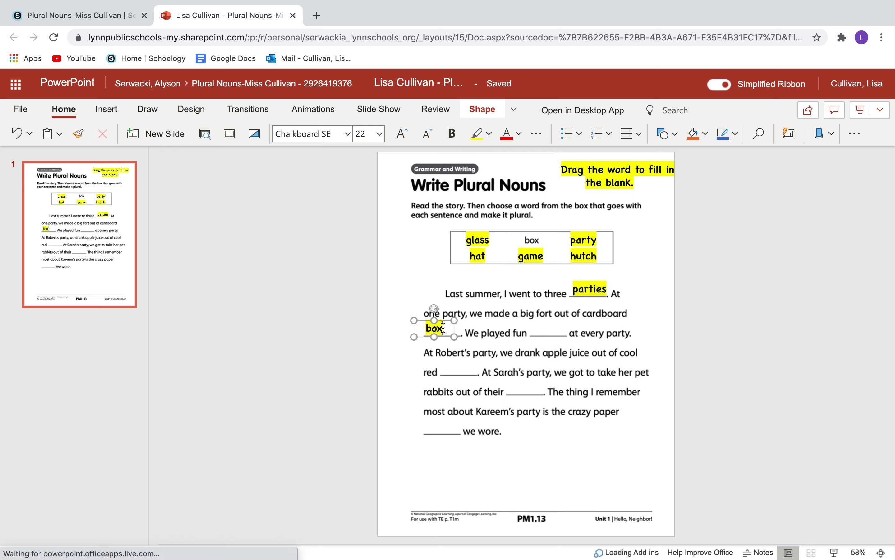
{"action": "type", "text": "es"}
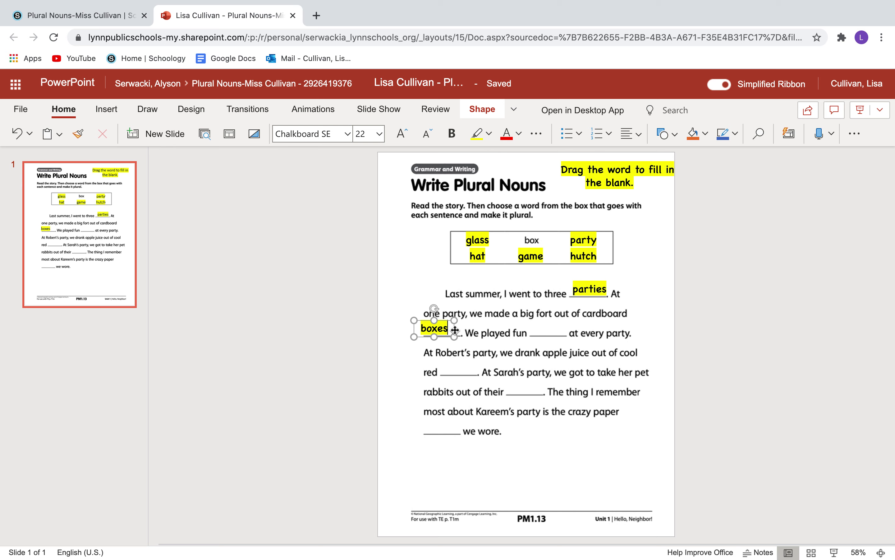
{"action": "left_click_drag", "start_coordinate": [455, 333], "coordinate": [459, 334]}
{"action": "left_click", "coordinate": [412, 371]}
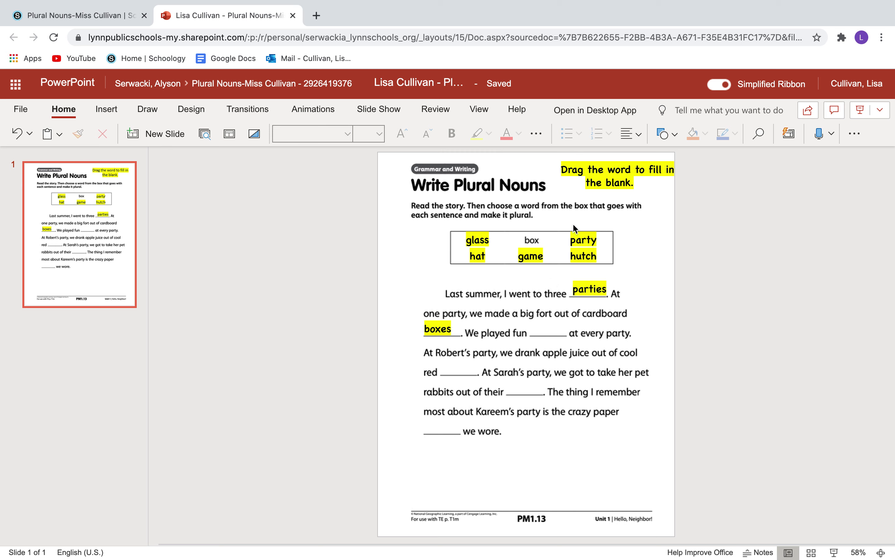
Step: Place 'game' in the blank after 'We played fun', make it 'games', and close the worksheet
{"action": "left_click", "coordinate": [536, 254]}
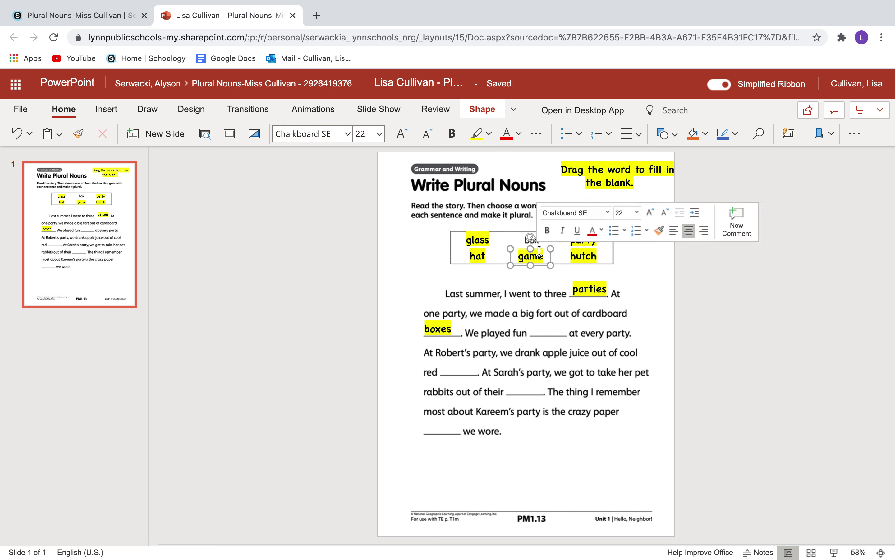
{"action": "left_click_drag", "start_coordinate": [535, 254], "coordinate": [555, 323]}
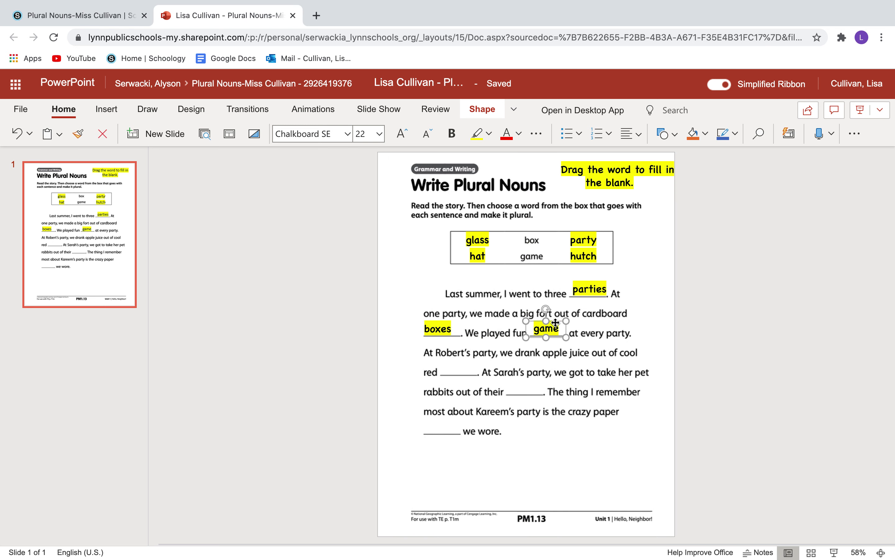
{"action": "left_click", "coordinate": [521, 378]}
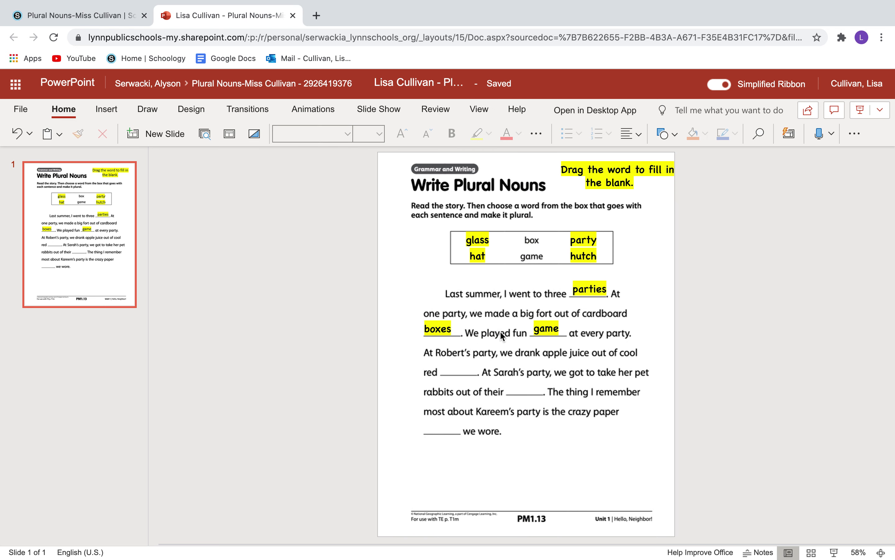
{"action": "left_click", "coordinate": [559, 329]}
{"action": "type", "text": "s"}
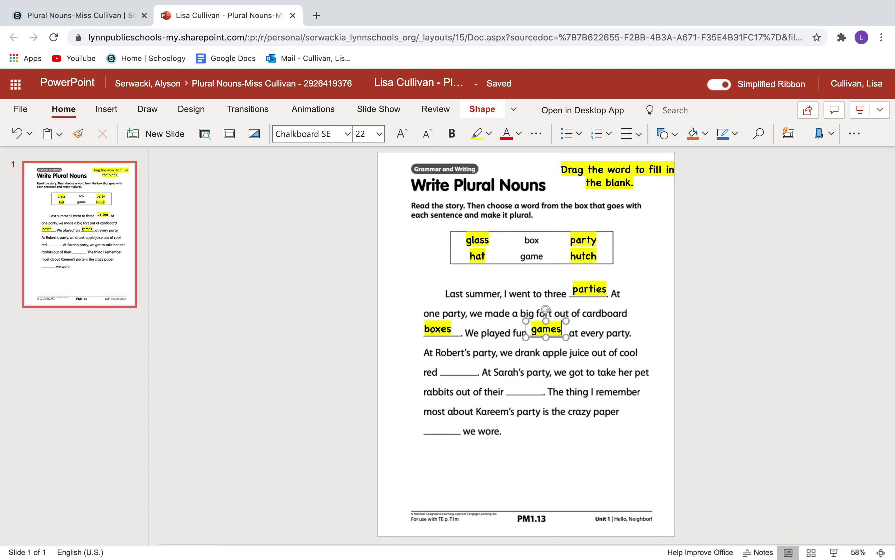
{"action": "left_click", "coordinate": [674, 406]}
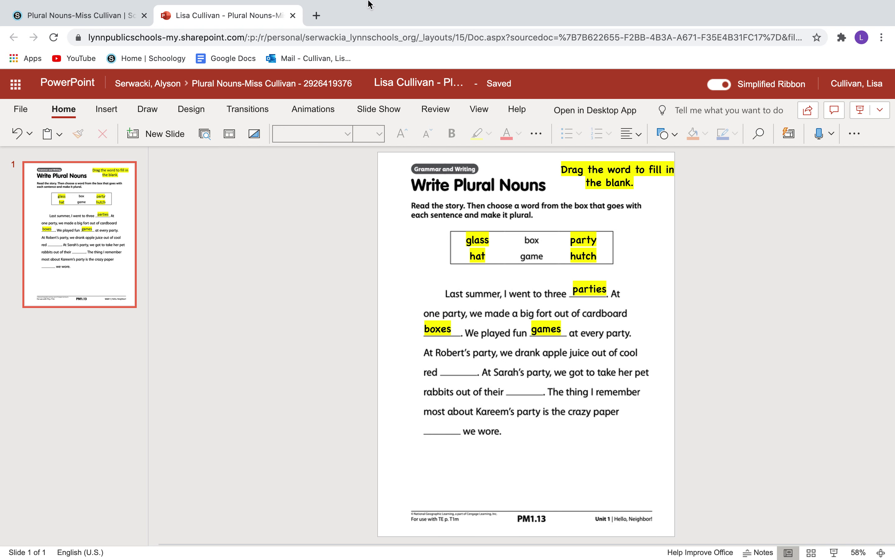
{"action": "left_click", "coordinate": [293, 16]}
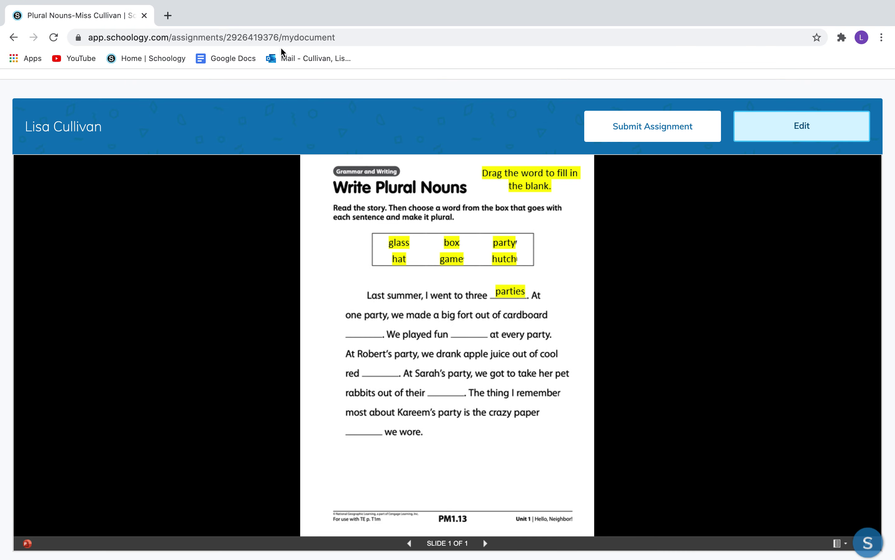
Step: Submit the Plural Nouns assignment, confirm it, and return to the Schoology home dashboard
{"action": "left_click", "coordinate": [679, 127]}
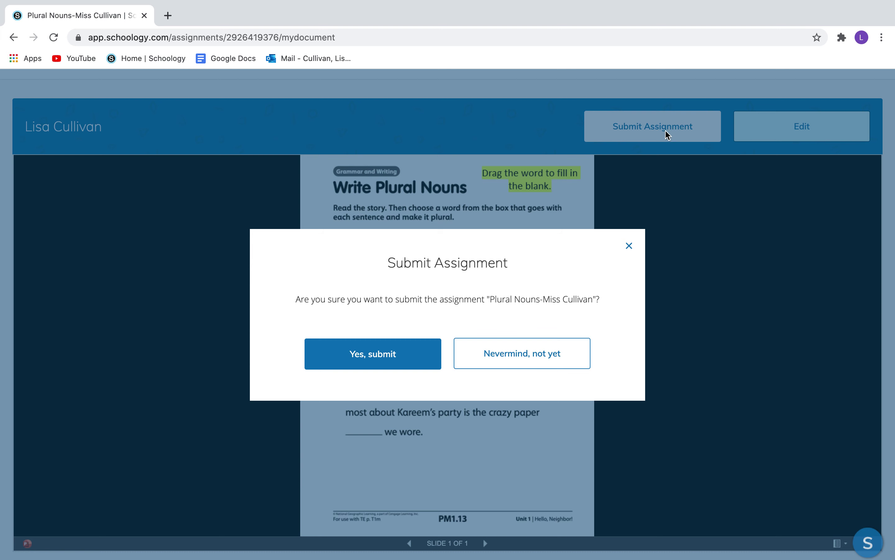
{"action": "left_click", "coordinate": [389, 356]}
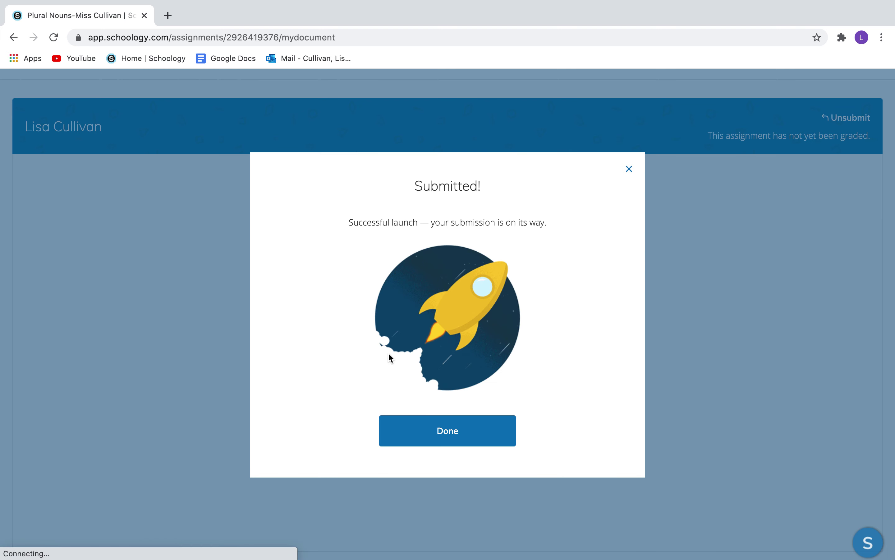
{"action": "left_click", "coordinate": [446, 432]}
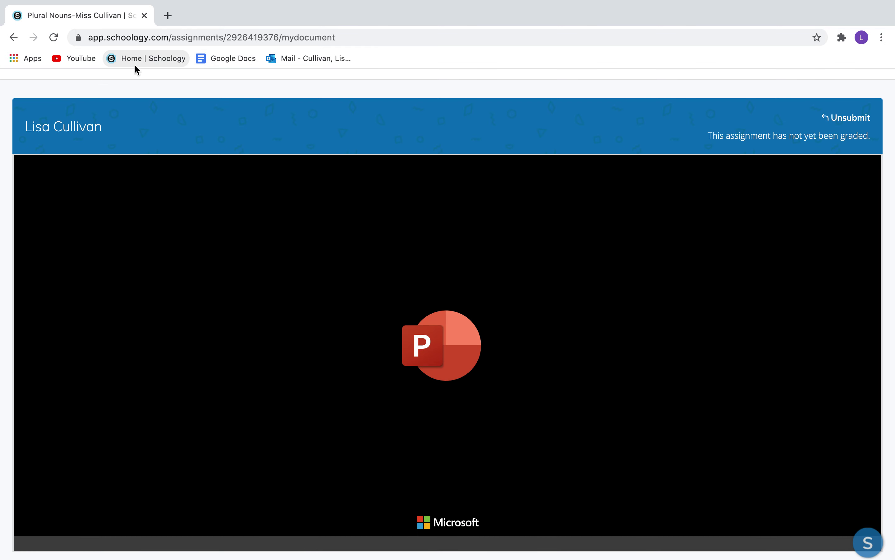
{"action": "left_click", "coordinate": [163, 60]}
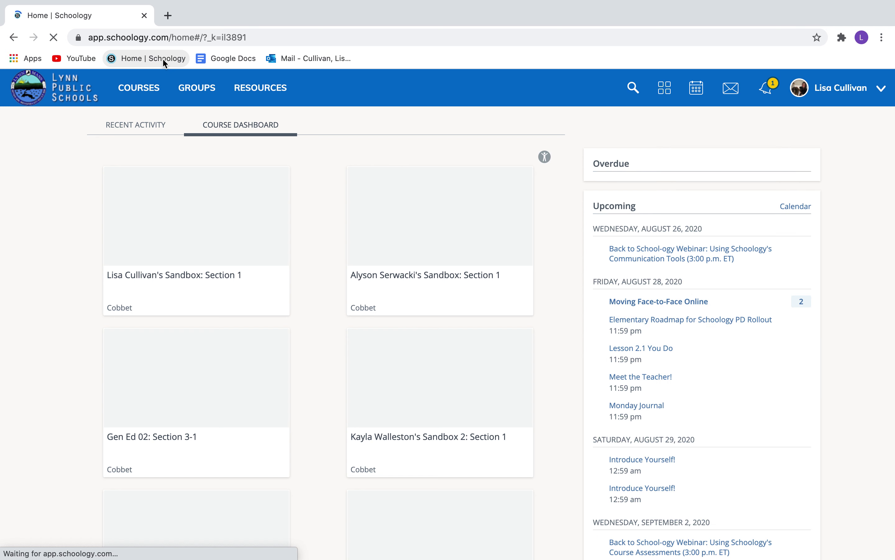